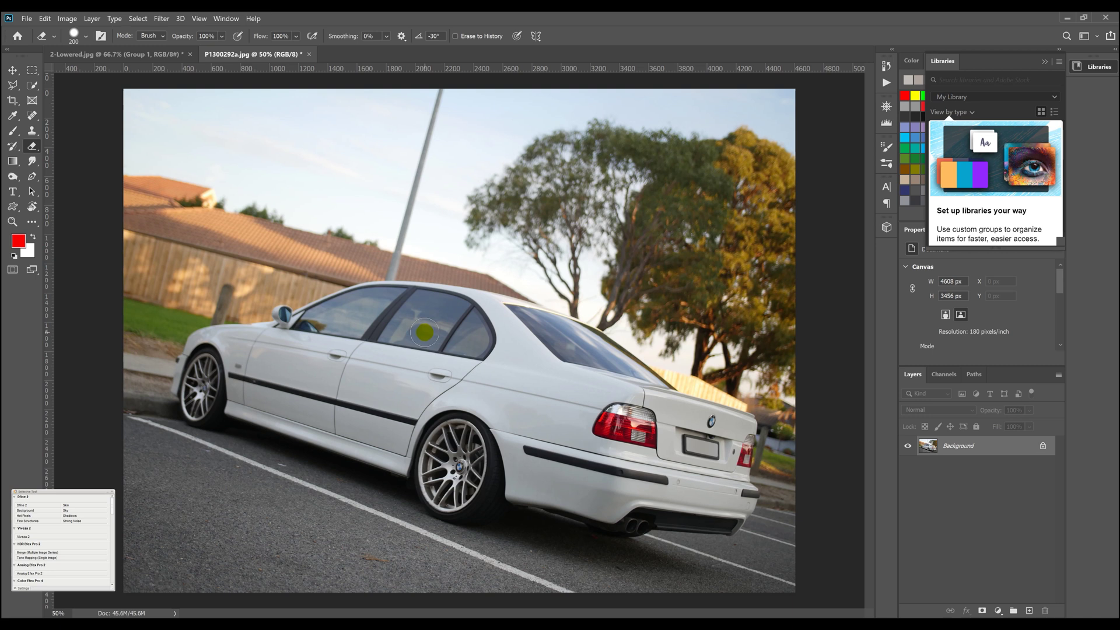
# Zoom to 300% on the front side window and start a Pen path at its front corner
pyautogui.scroll(3, 425, 331)
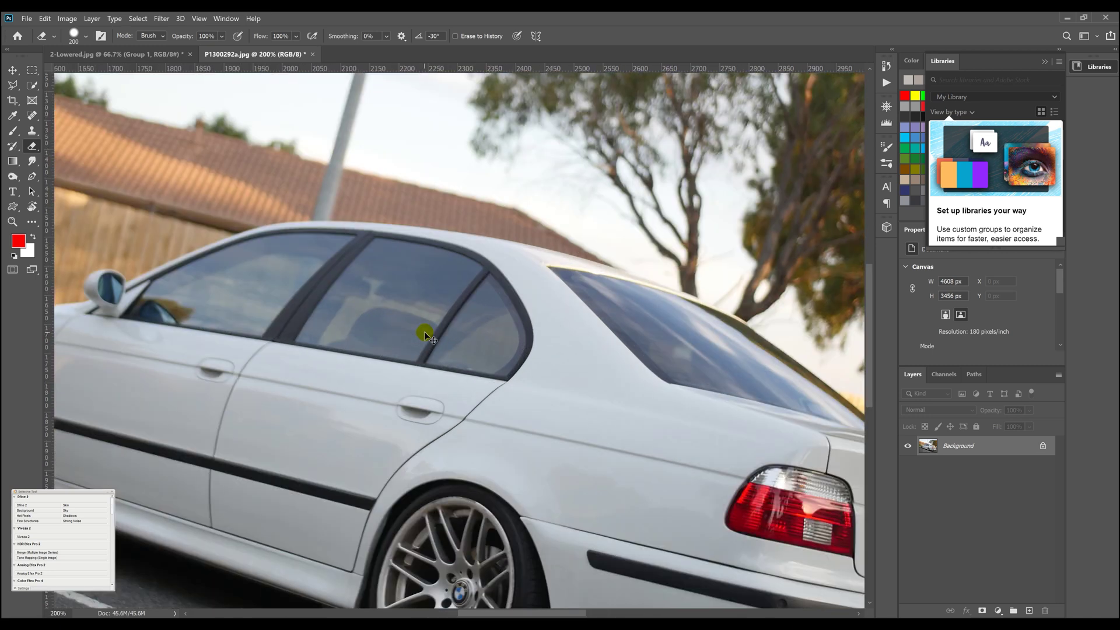
pyautogui.moveTo(500, 308); pyautogui.dragTo(648, 324)
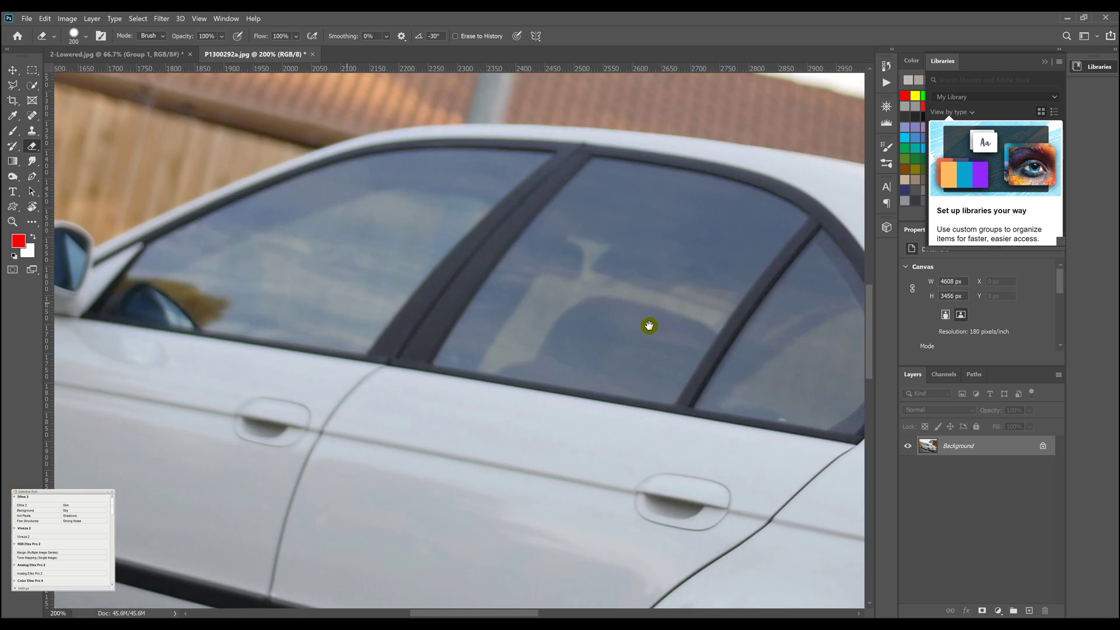
pyautogui.moveTo(526, 315); pyautogui.dragTo(550, 325)
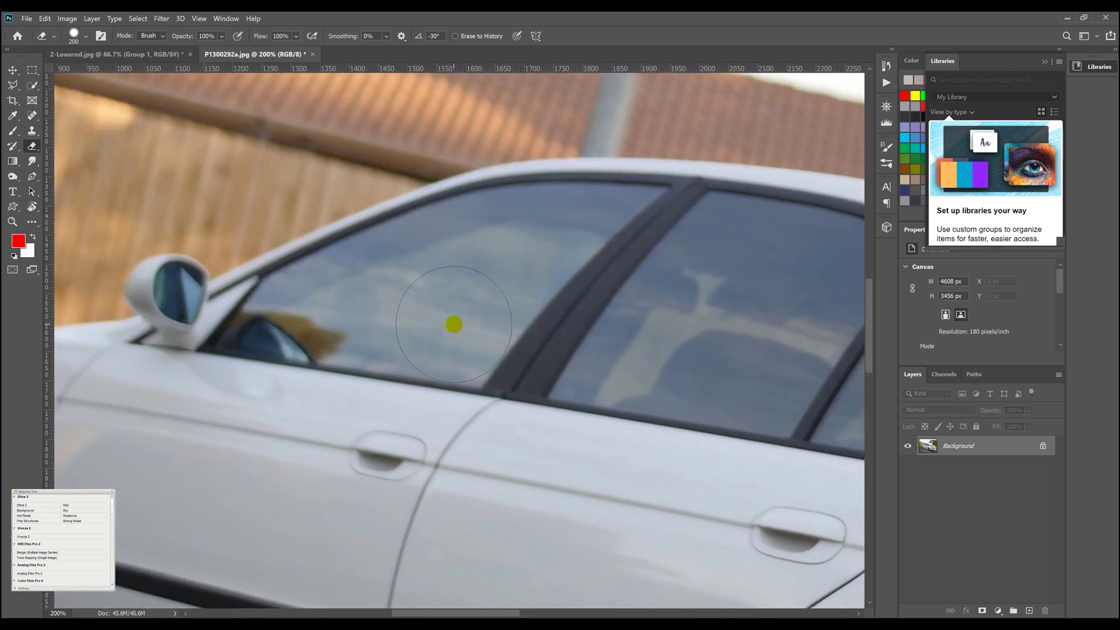
pyautogui.scroll(2, 454, 327)
pyautogui.scroll(2, 404, 321)
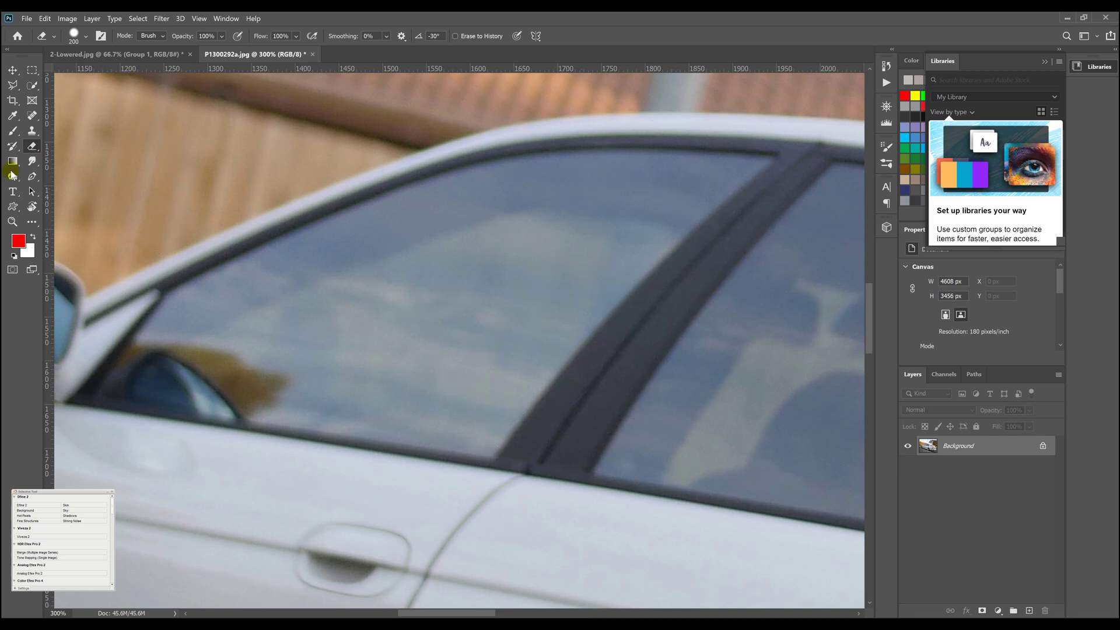
pyautogui.click(31, 177)
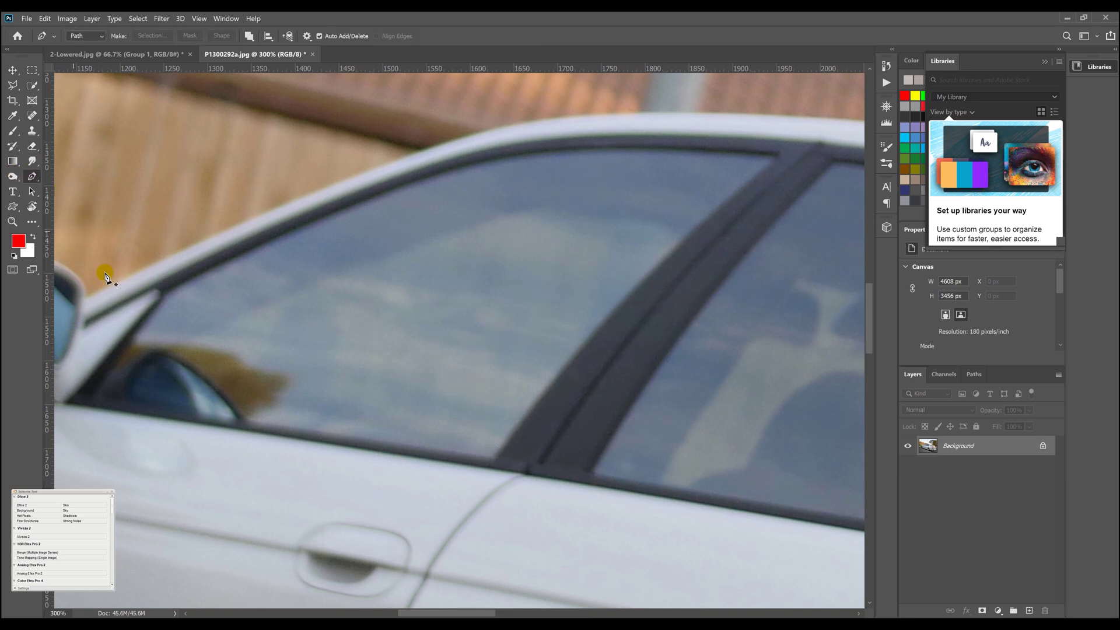
pyautogui.click(164, 291)
# Trace curved Pen anchors along the window's top edge to the rear corner and down the pillar
pyautogui.moveTo(483, 164); pyautogui.dragTo(584, 139)
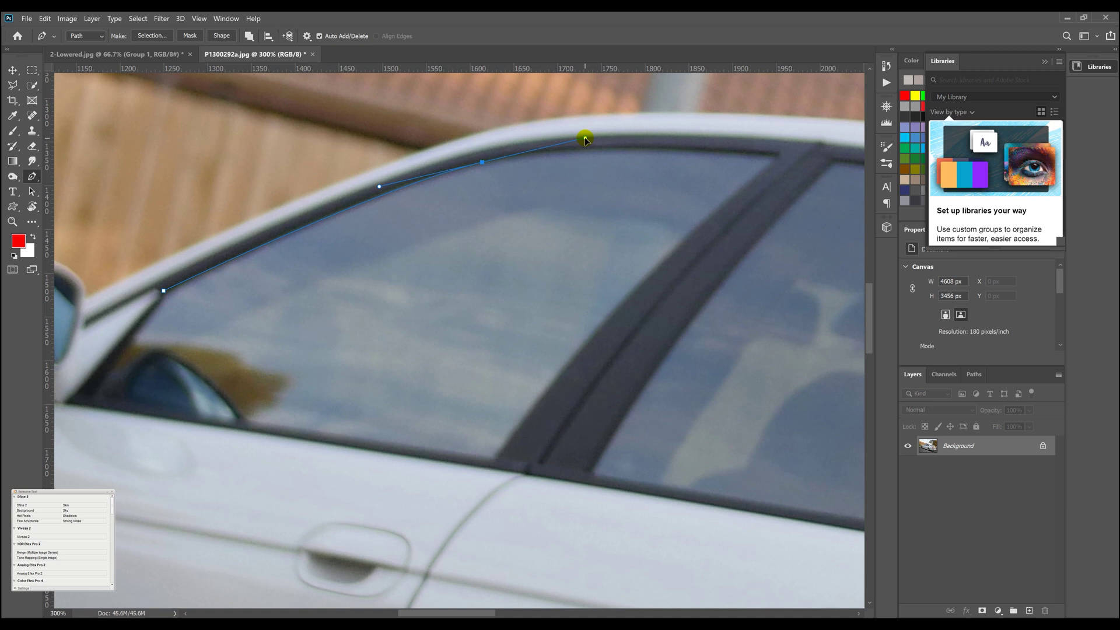
pyautogui.moveTo(585, 139); pyautogui.dragTo(585, 139)
pyautogui.press('ctrl')
pyautogui.moveTo(587, 140); pyautogui.dragTo(496, 158)
pyautogui.moveTo(681, 149); pyautogui.dragTo(737, 159)
pyautogui.moveTo(699, 166); pyautogui.dragTo(727, 163)
pyautogui.click(773, 157)
pyautogui.moveTo(495, 457); pyautogui.dragTo(451, 548)
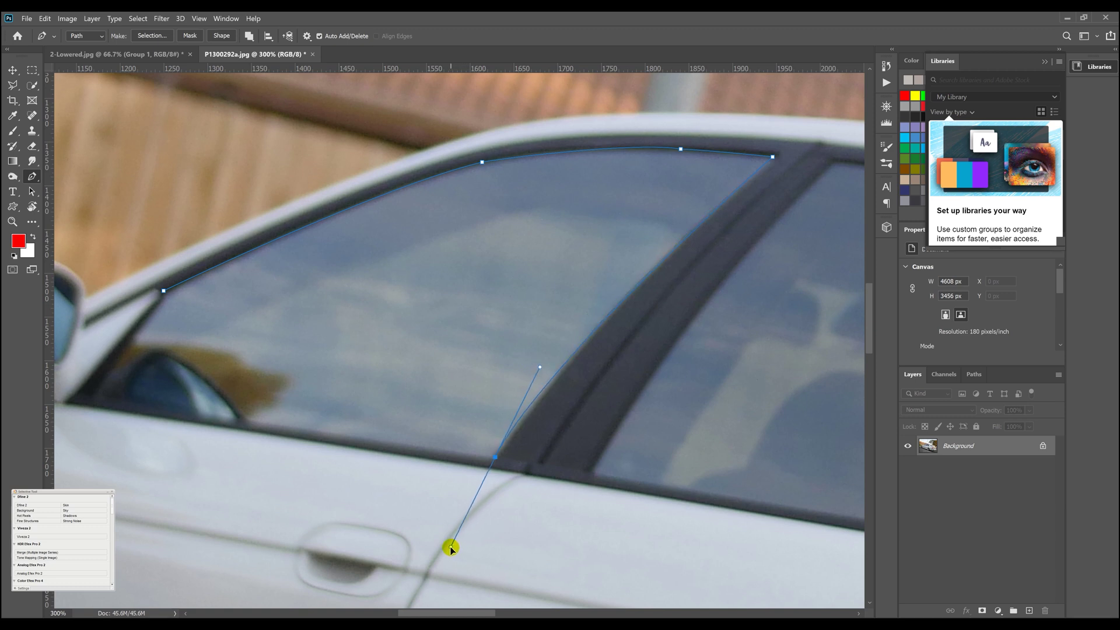
# Undo the stray anchor, trace the rear and bottom edges, and close the front-window path
pyautogui.hotkey('ctrl', 'z')
pyautogui.moveTo(608, 318); pyautogui.dragTo(591, 336)
pyautogui.moveTo(497, 459)
pyautogui.mouseDown()
pyautogui.moveTo(489, 478)
pyautogui.moveTo(477, 456)
pyautogui.mouseUp()
pyautogui.click(80, 395)
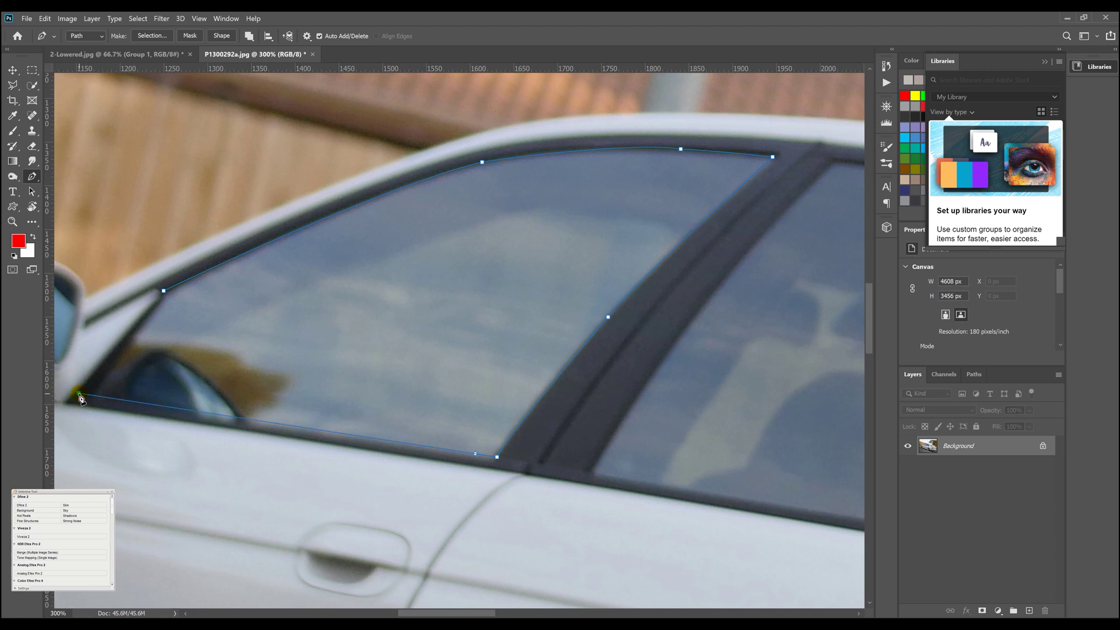
pyautogui.moveTo(80, 395); pyautogui.dragTo(73, 385)
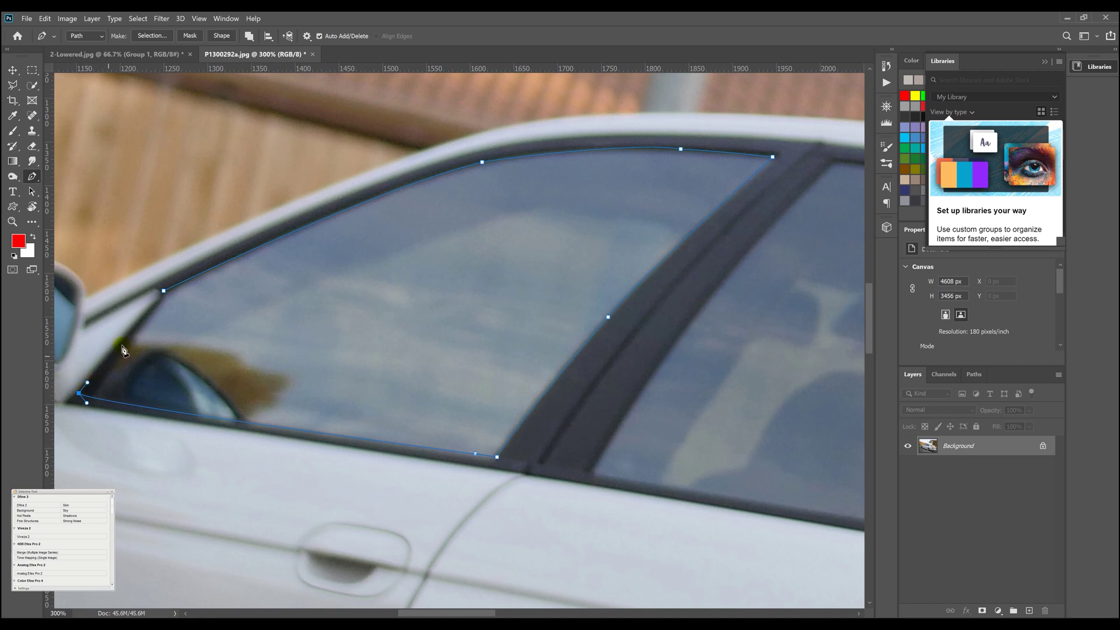
pyautogui.click(163, 292)
pyautogui.moveTo(163, 290); pyautogui.dragTo(166, 284)
pyautogui.rightClick(489, 244)
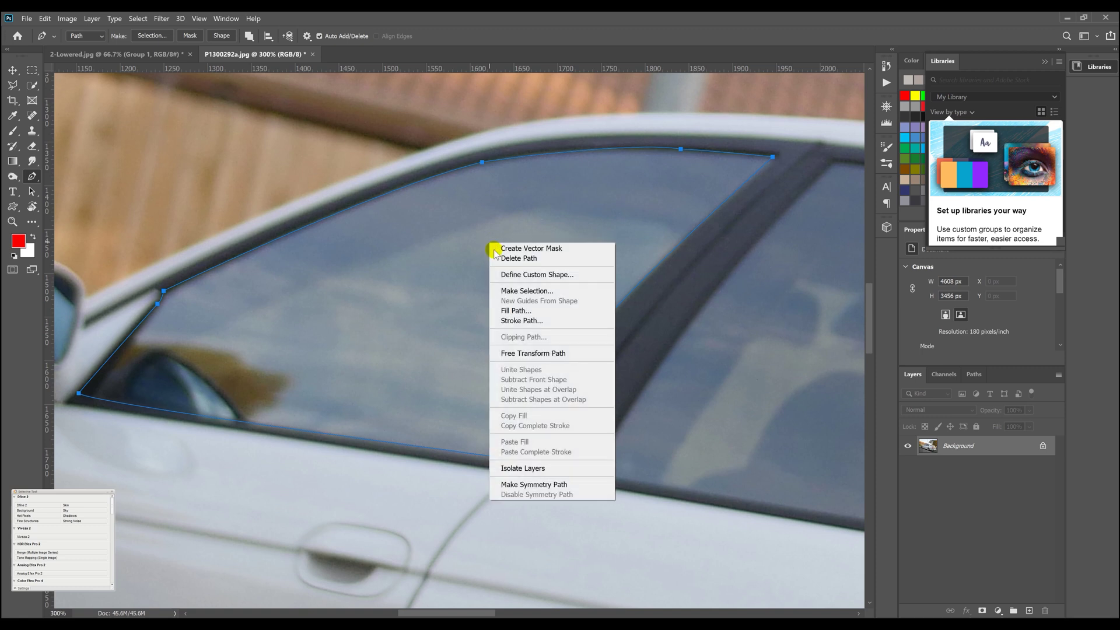
# Turn the window path into a 1 px feathered selection and copy it to a new layer
pyautogui.click(518, 291)
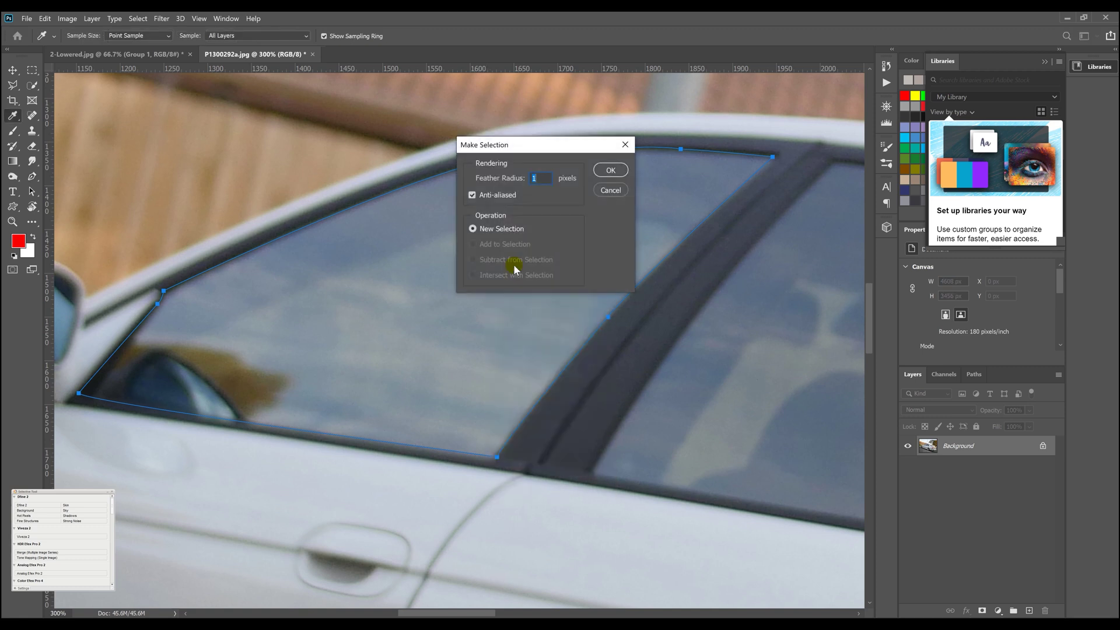
pyautogui.click(606, 172)
pyautogui.click(33, 72)
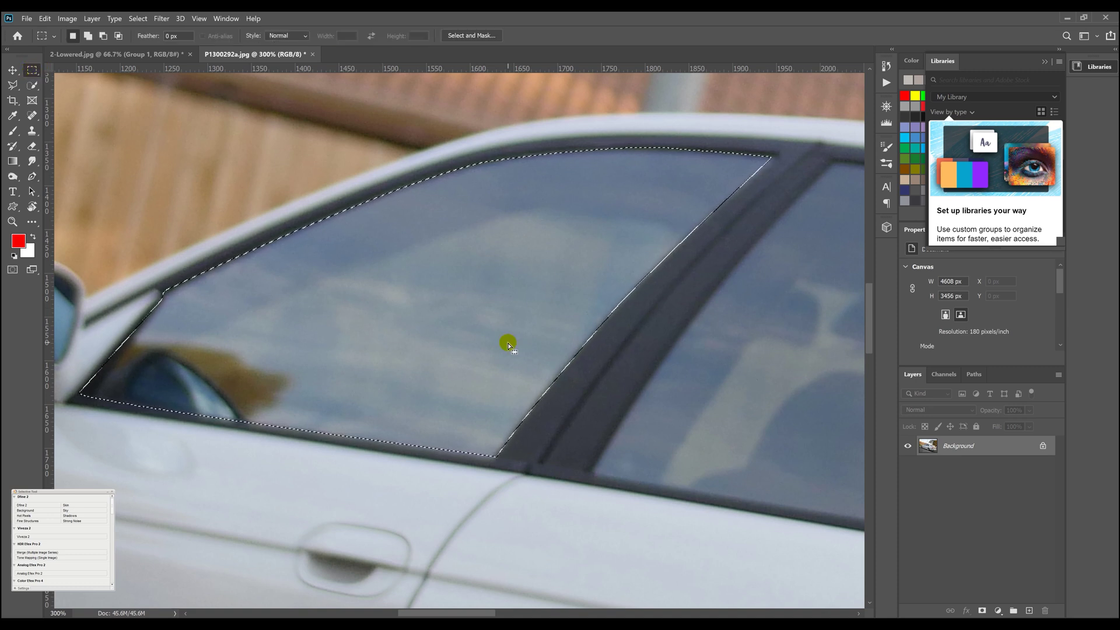
pyautogui.rightClick(465, 308)
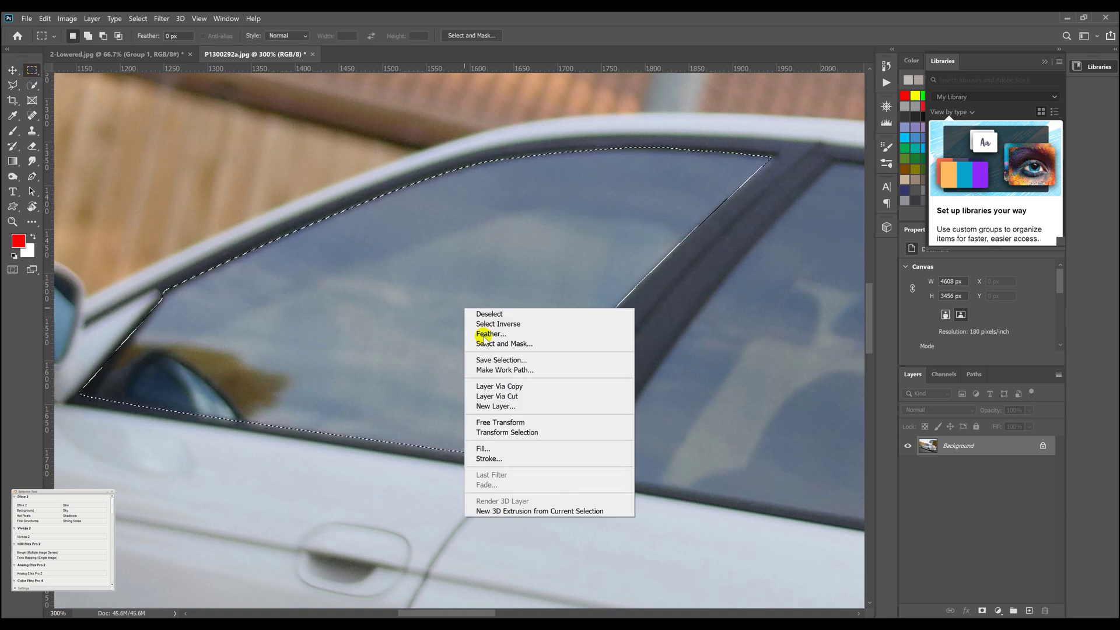
pyautogui.click(500, 386)
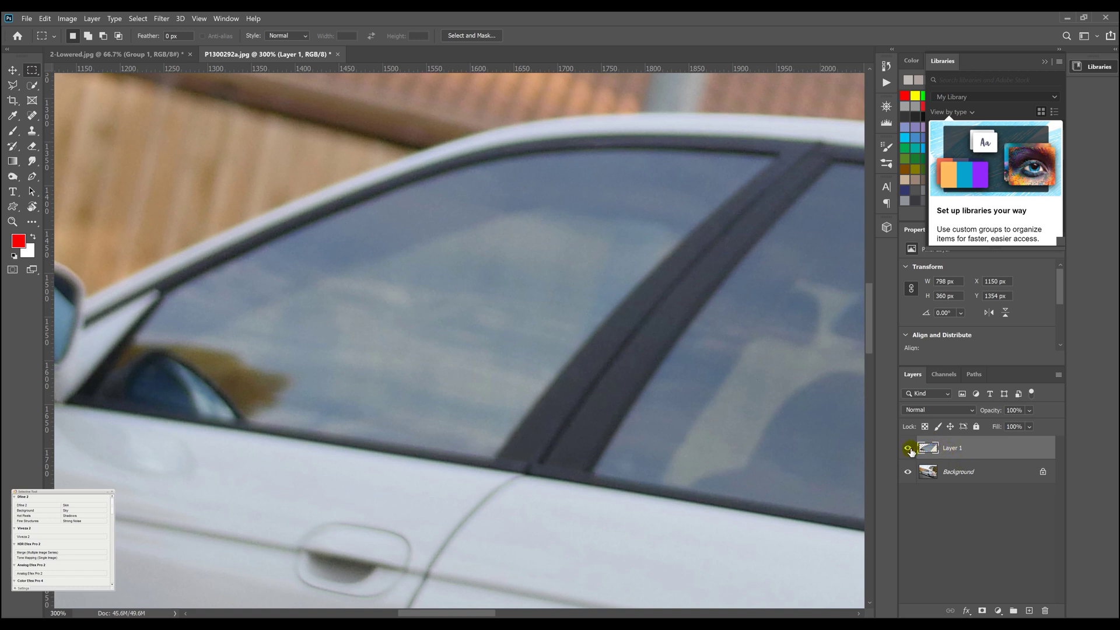
# Rename Layer 1 to 'Front Window'
pyautogui.doubleClick(952, 448)
pyautogui.write('Front Window')
pyautogui.press('Return')
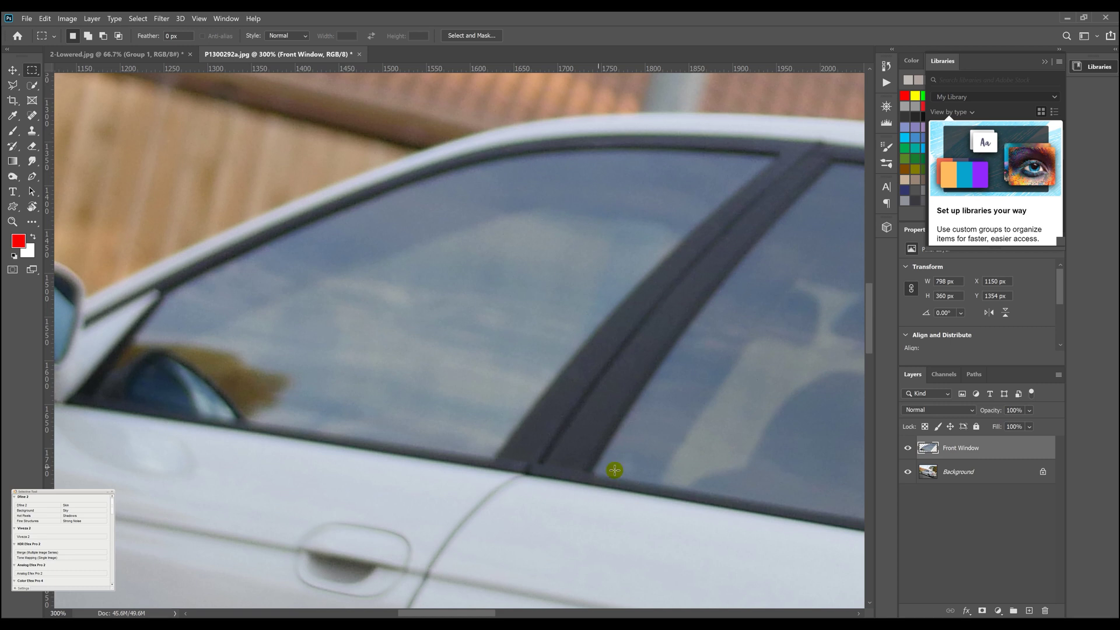
pyautogui.hscroll(6, 590, 442)
# Draw a closed Pen path around the rear door window
pyautogui.press('p')
pyautogui.click(501, 117)
pyautogui.moveTo(738, 163); pyautogui.dragTo(796, 186)
pyautogui.click(820, 210)
pyautogui.click(623, 490)
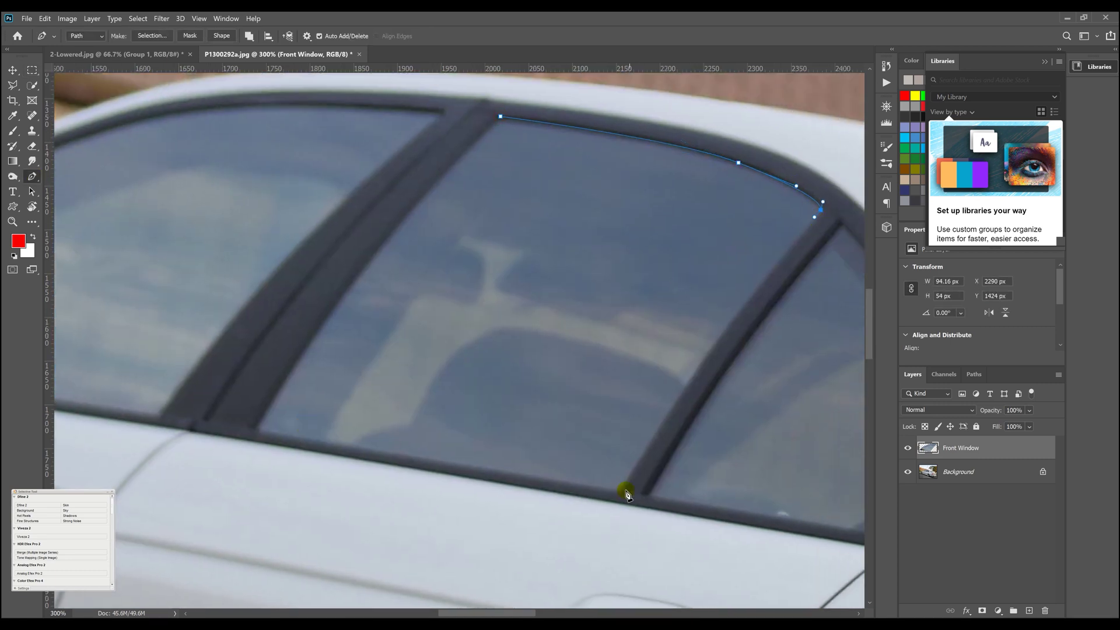
pyautogui.click(254, 427)
pyautogui.click(431, 174)
pyautogui.click(500, 117)
# Load the rear door window path as a selection and copy it from the Background to a new layer
pyautogui.scroll(1, 570, 71)
pyautogui.scroll(1, 570, 71)
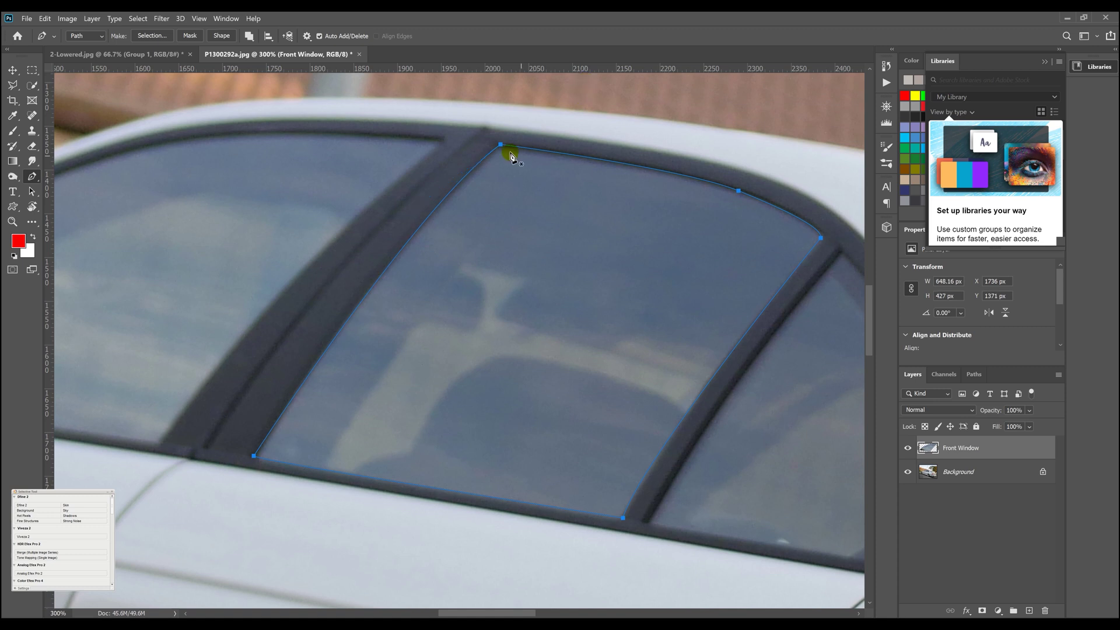
pyautogui.hotkey('ctrl', 'Return')
pyautogui.press('m')
pyautogui.rightClick(433, 278)
pyautogui.click(475, 356)
pyautogui.click(604, 256)
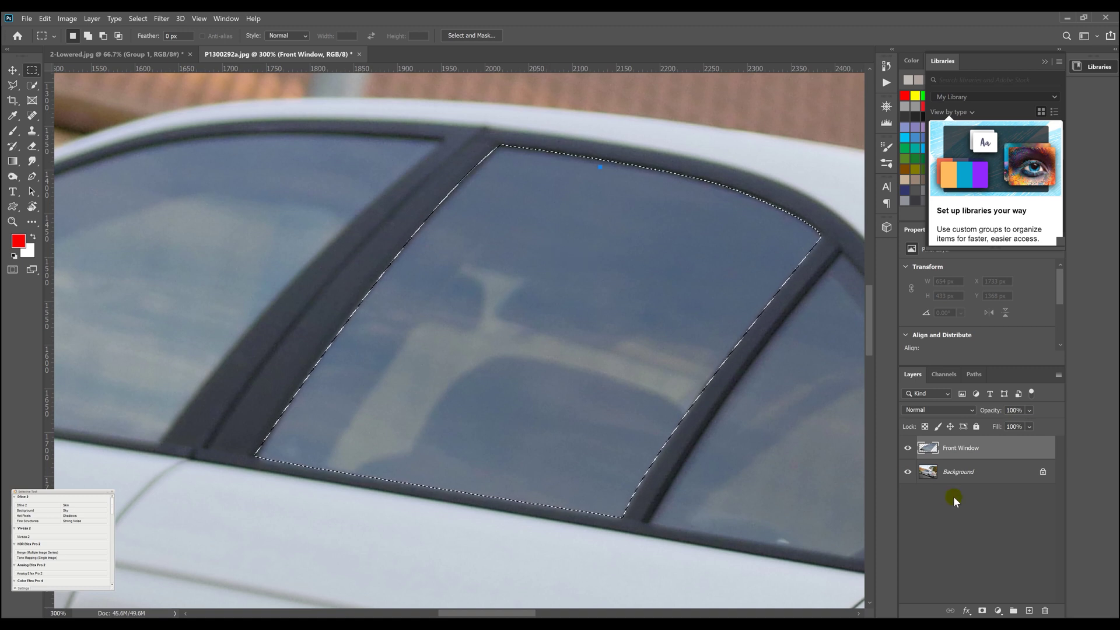
pyautogui.click(961, 472)
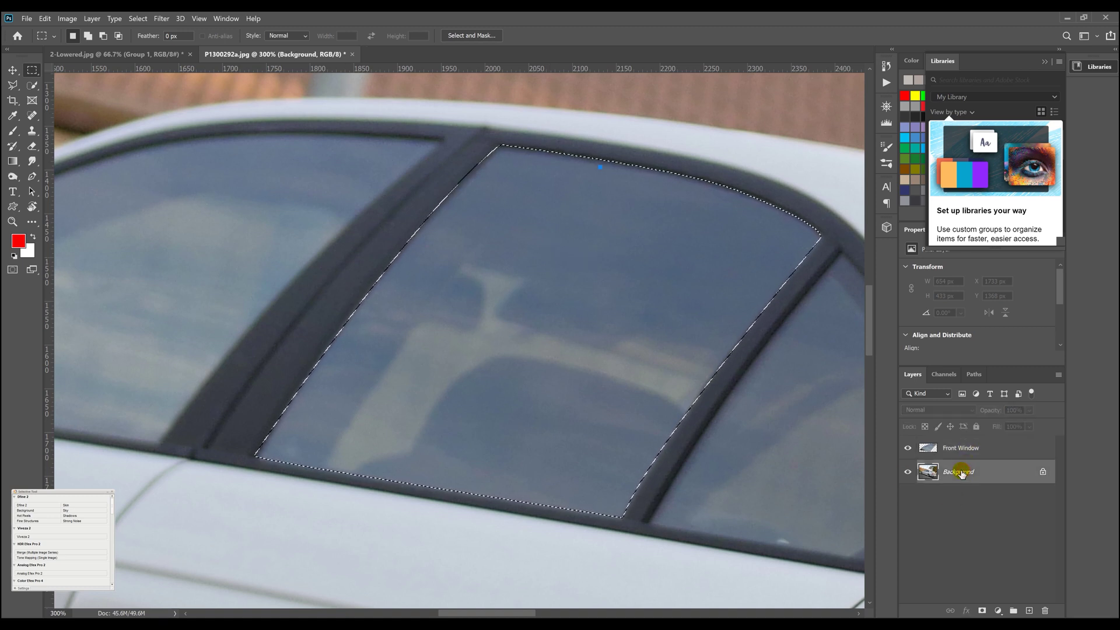
pyautogui.rightClick(600, 318)
pyautogui.click(644, 398)
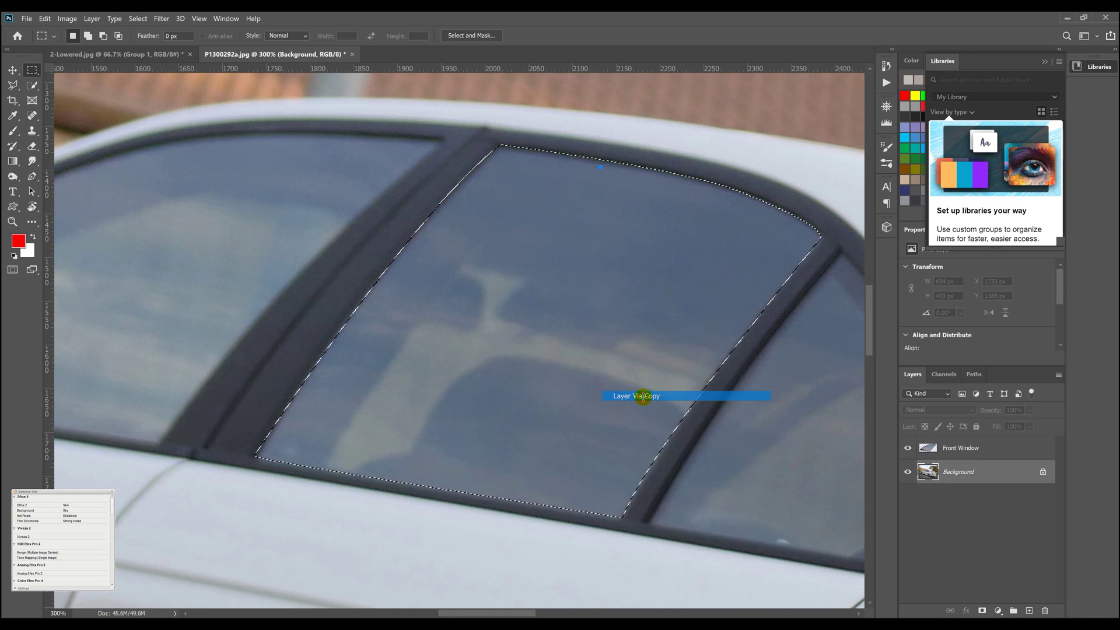
# Toggle the Background and Layer 1 visibility to check the Front Window cutout
pyautogui.click(986, 454)
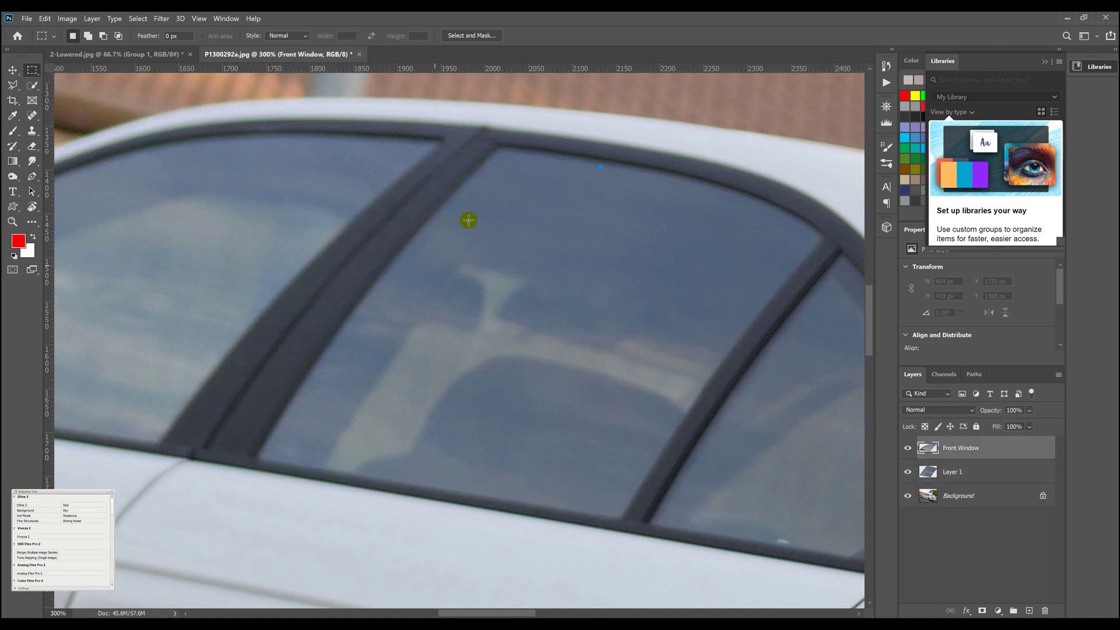
pyautogui.click(908, 496)
pyautogui.click(908, 473)
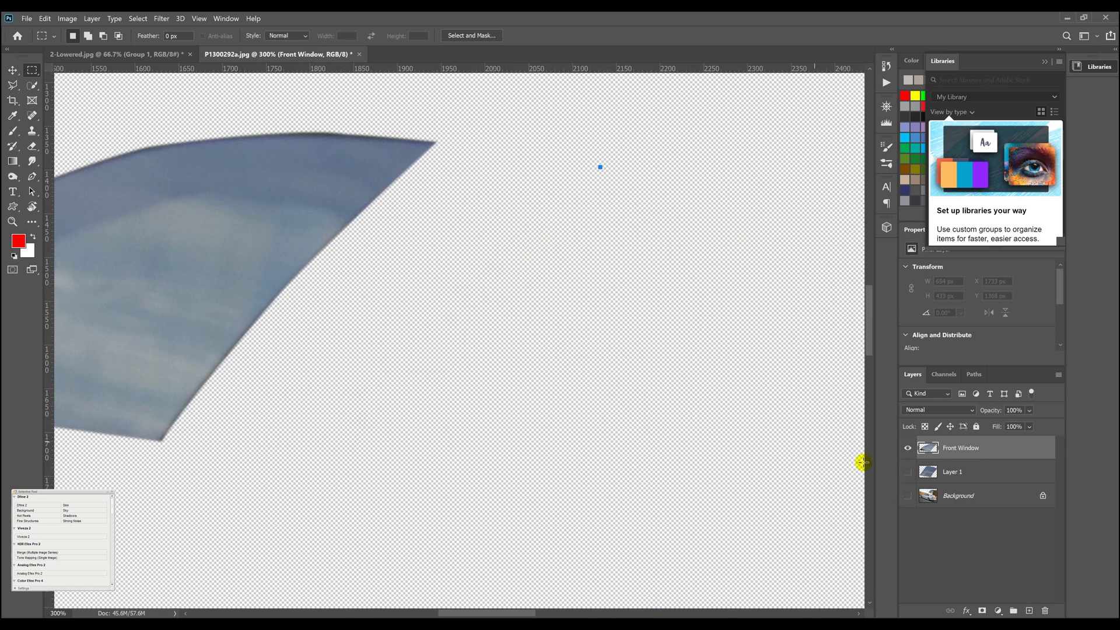
pyautogui.click(913, 493)
pyautogui.click(920, 492)
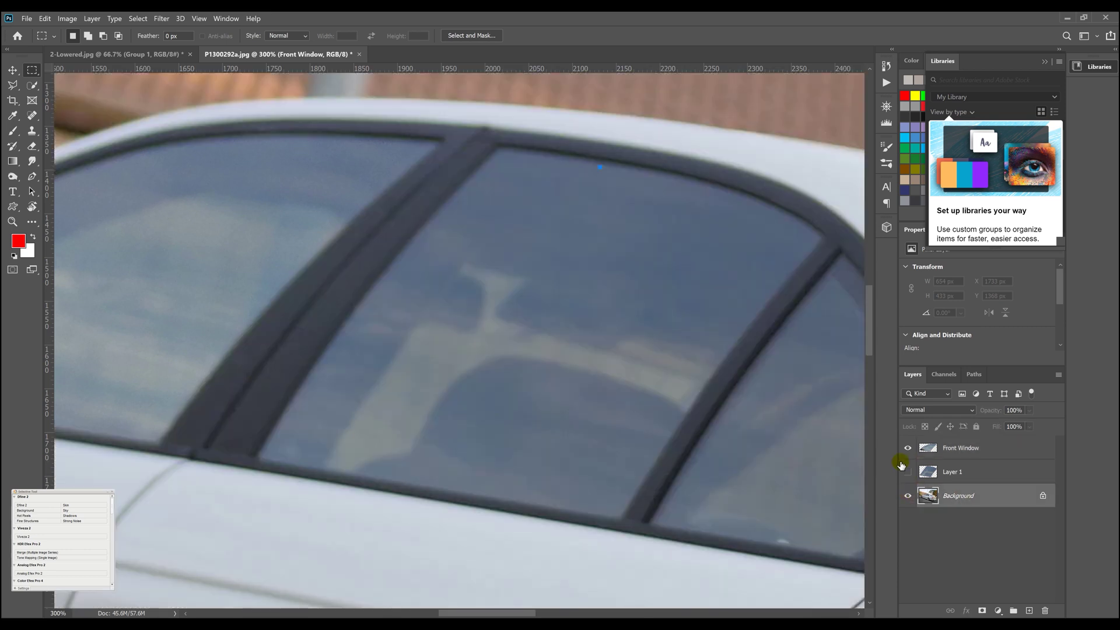
pyautogui.click(912, 474)
# Outline the rear windscreen with the Pen and turn it into the Rear Window layer
pyautogui.hscroll(5, 478, 246)
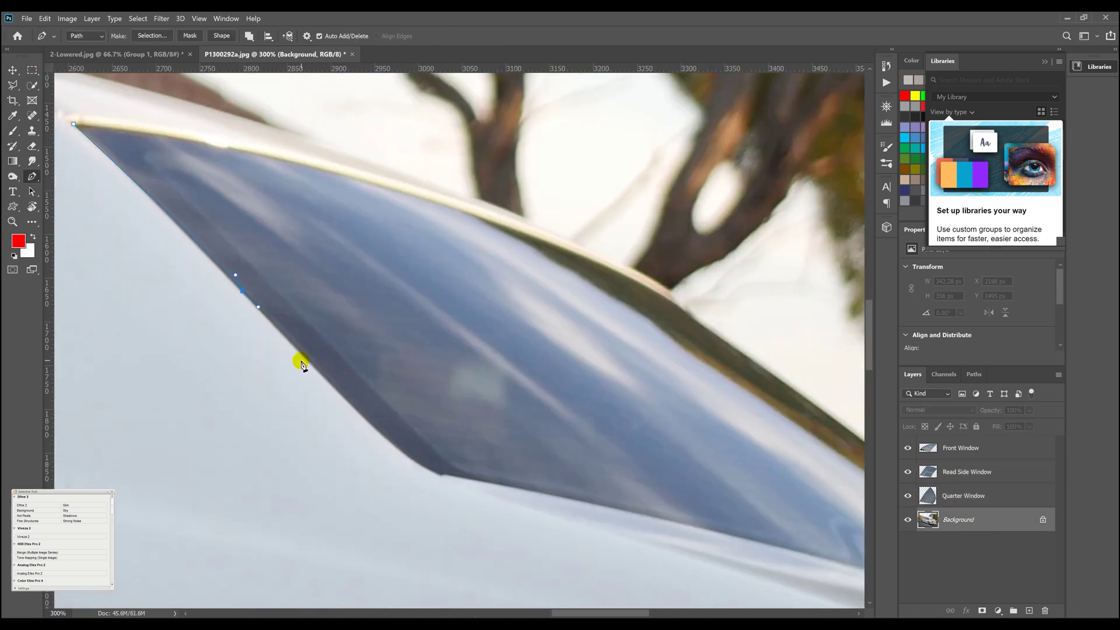
pyautogui.click(362, 416)
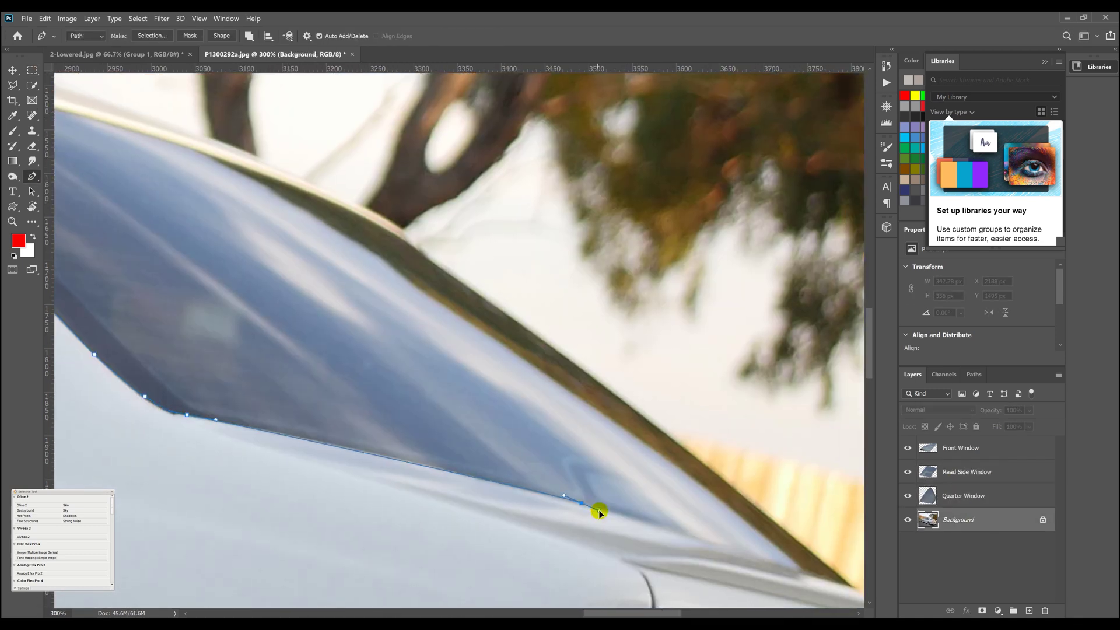
pyautogui.click(624, 274)
pyautogui.click(450, 206)
pyautogui.click(227, 147)
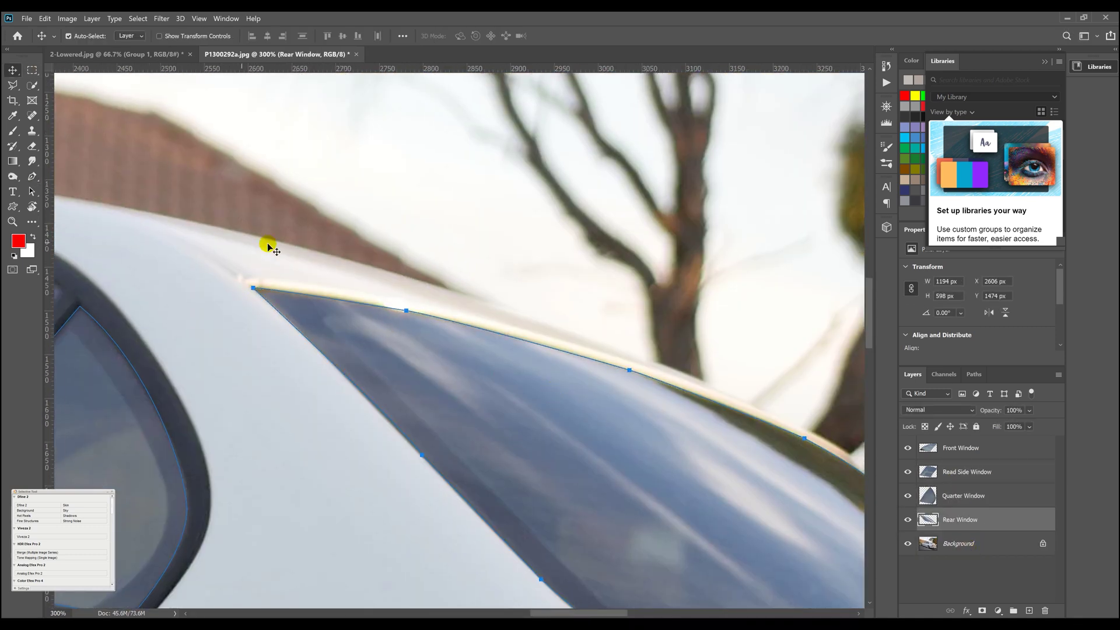
pyautogui.hotkey('ctrl', '0')
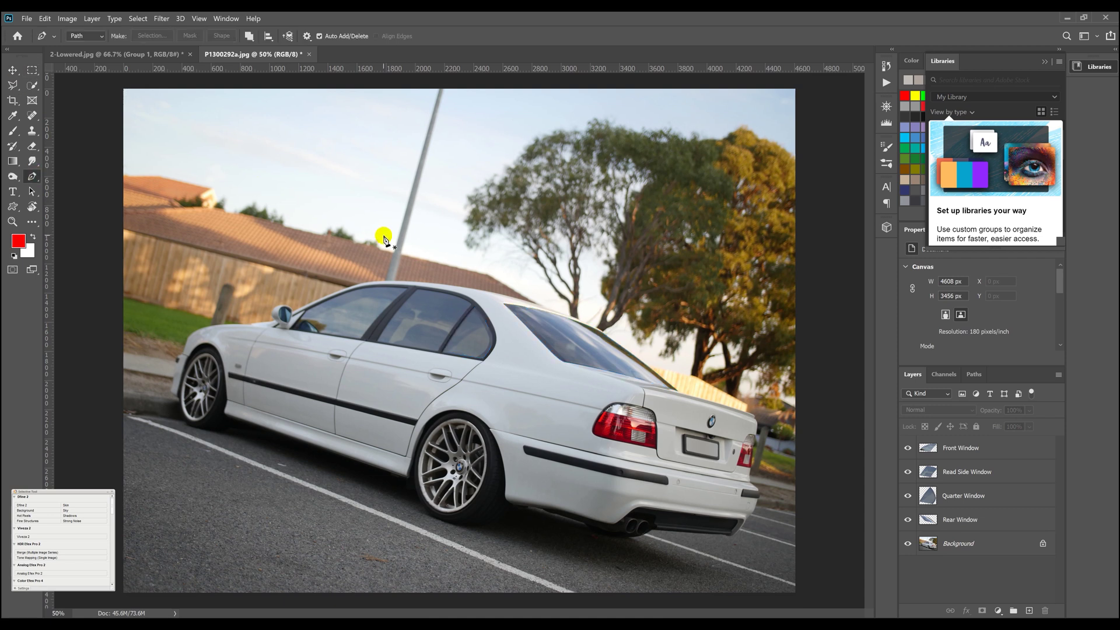
# Select the Front Window through Rear Window layers and group them into Group 1
pyautogui.click(908, 543)
pyautogui.click(989, 526)
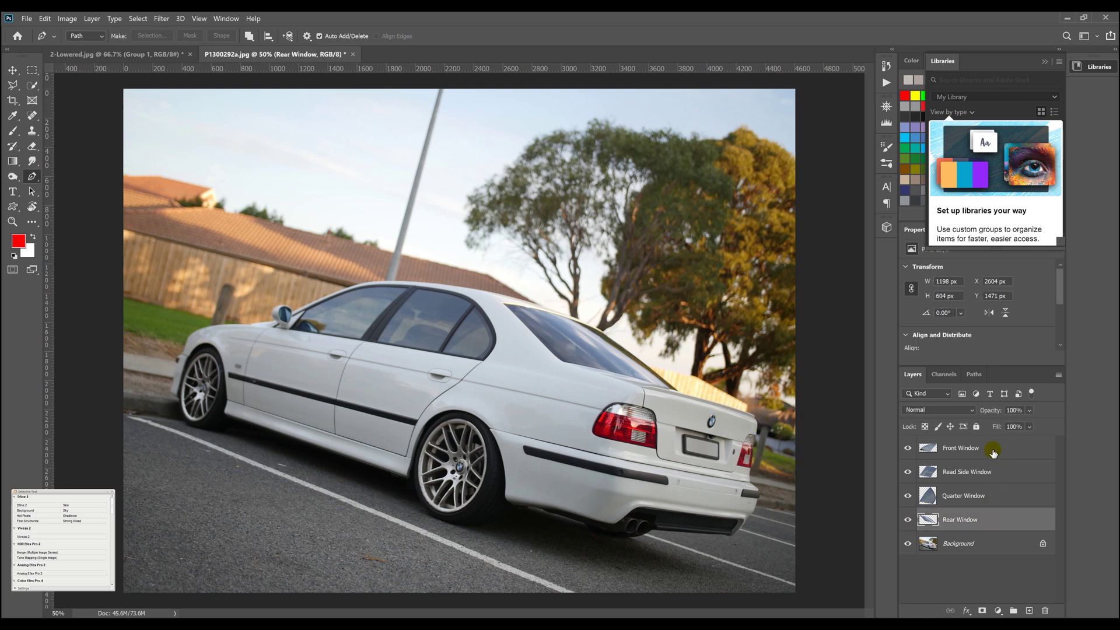
pyautogui.keyDown('shift'); pyautogui.click(993, 452); pyautogui.keyUp('shift')
pyautogui.hotkey('ctrl', 'g')
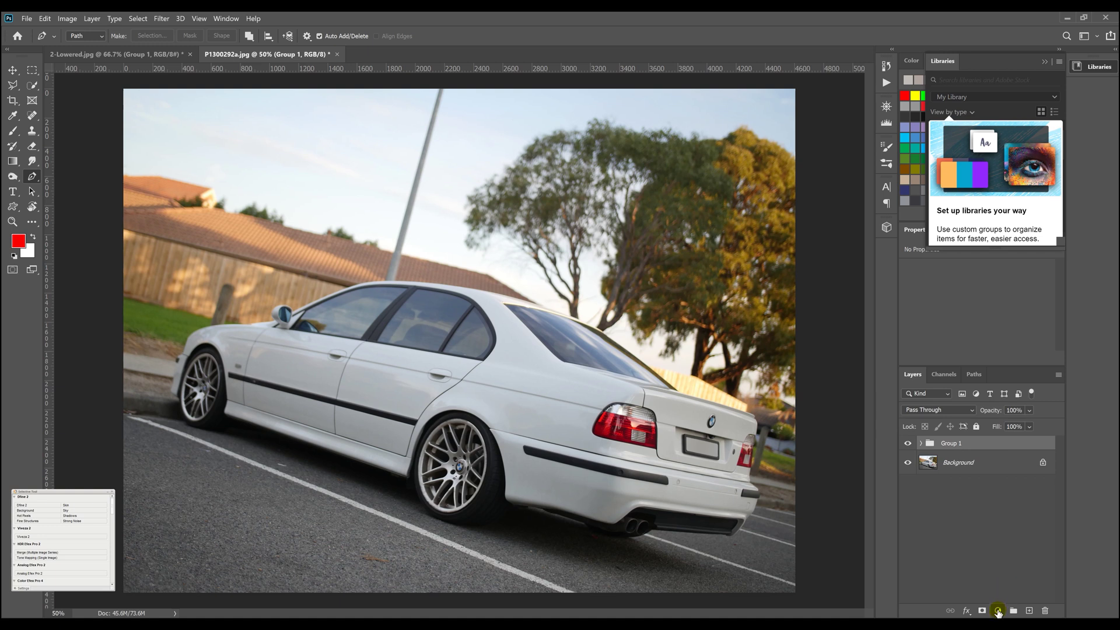
pyautogui.click(998, 611)
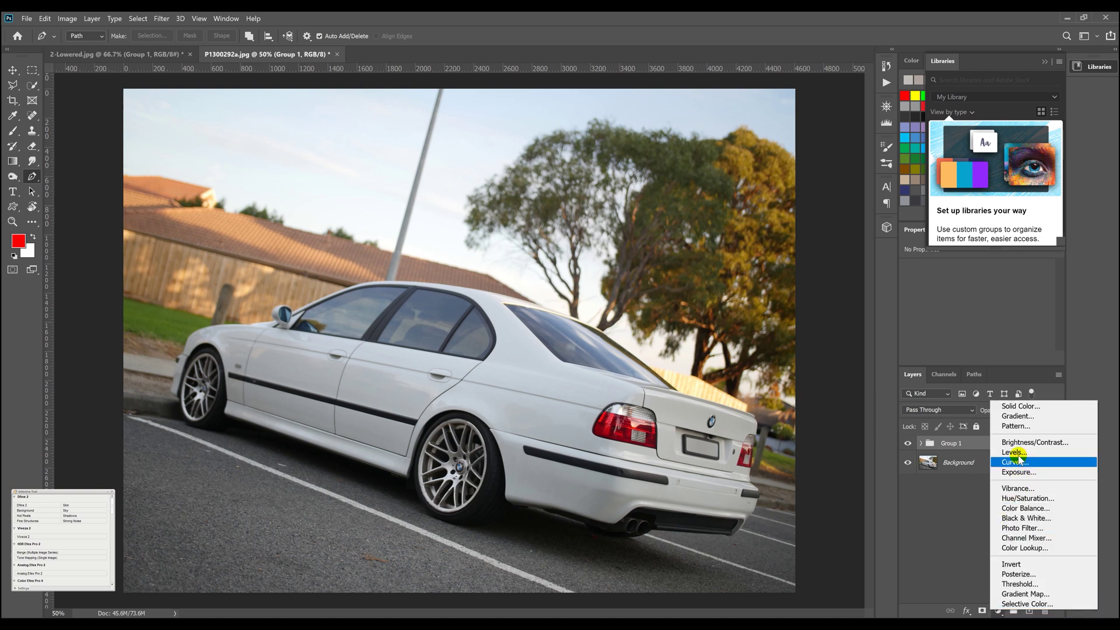
pyautogui.click(1018, 471)
pyautogui.moveTo(963, 298); pyautogui.dragTo(948, 294)
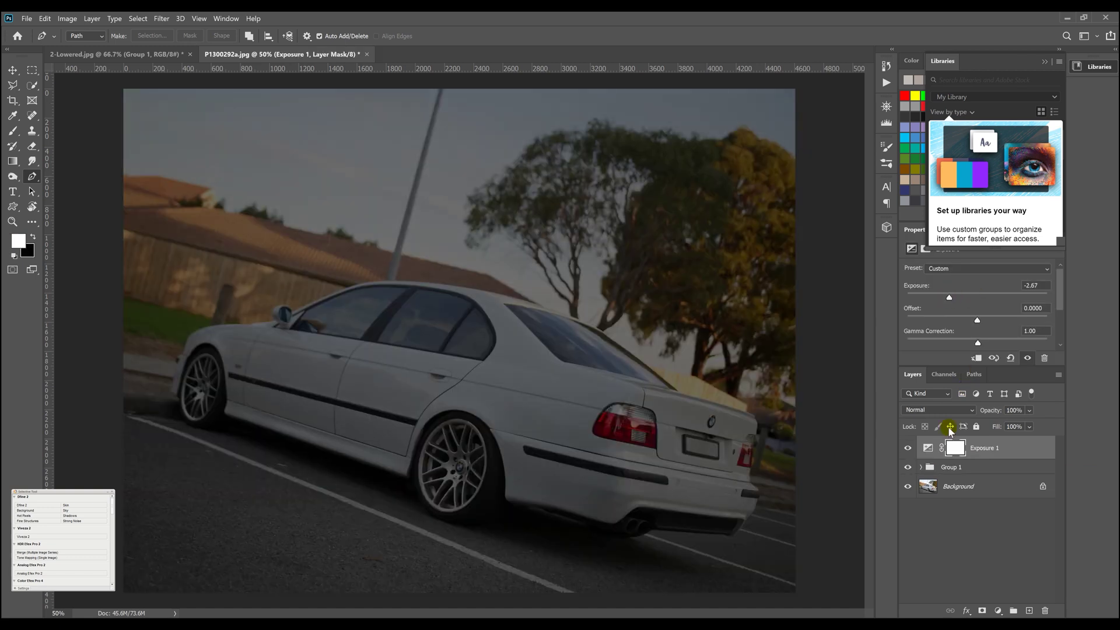
pyautogui.click(936, 455)
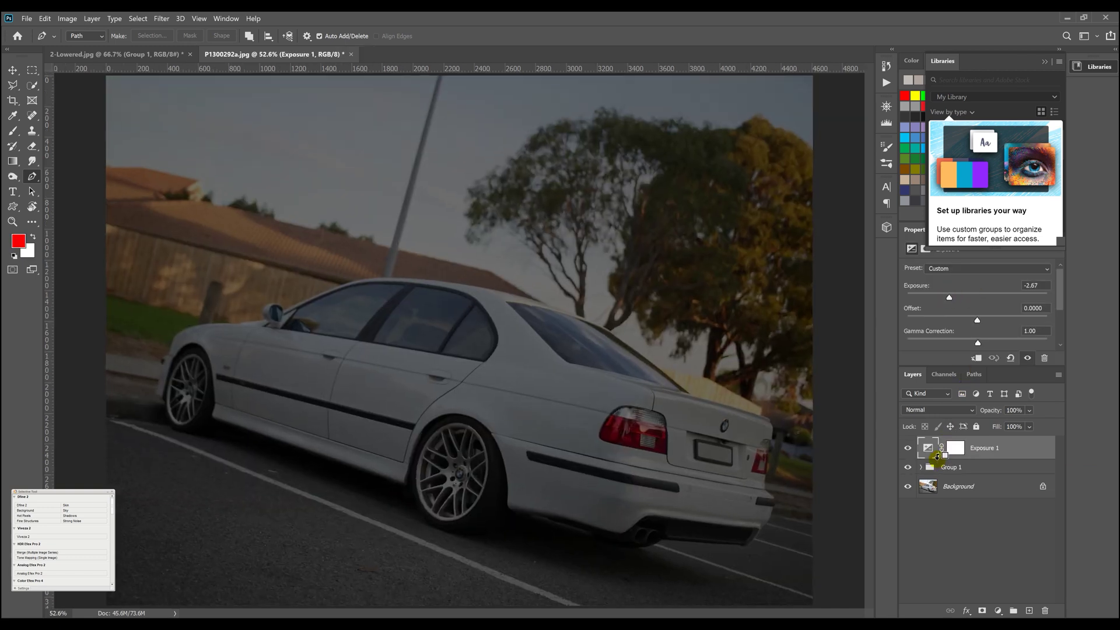
pyautogui.keyDown('alt'); pyautogui.click(937, 457); pyautogui.keyUp('alt')
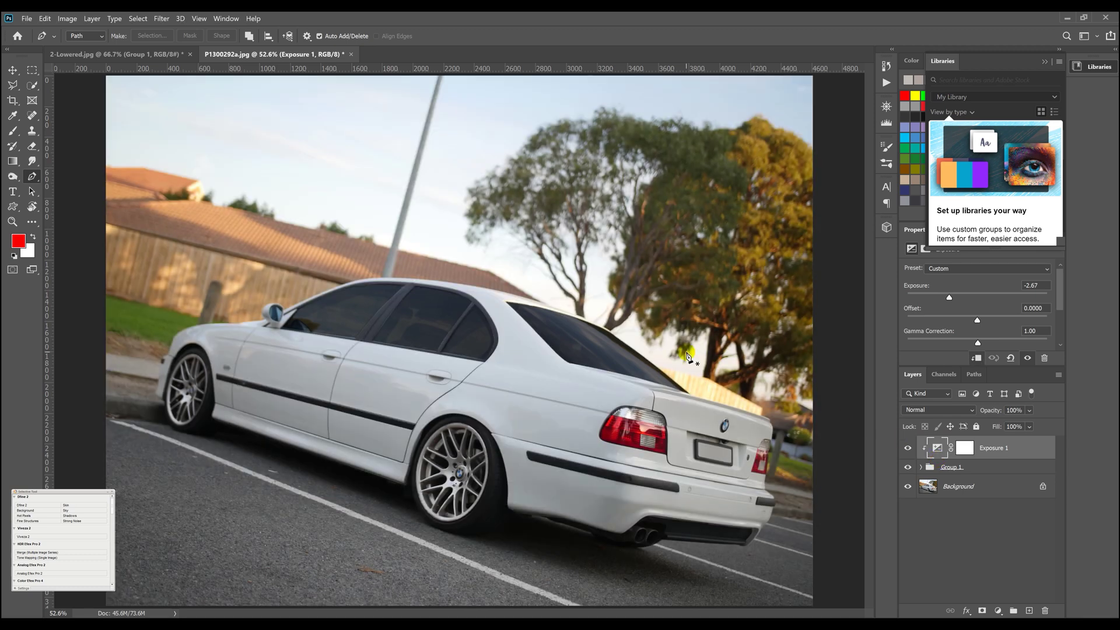
pyautogui.hotkey('ctrl', '-')
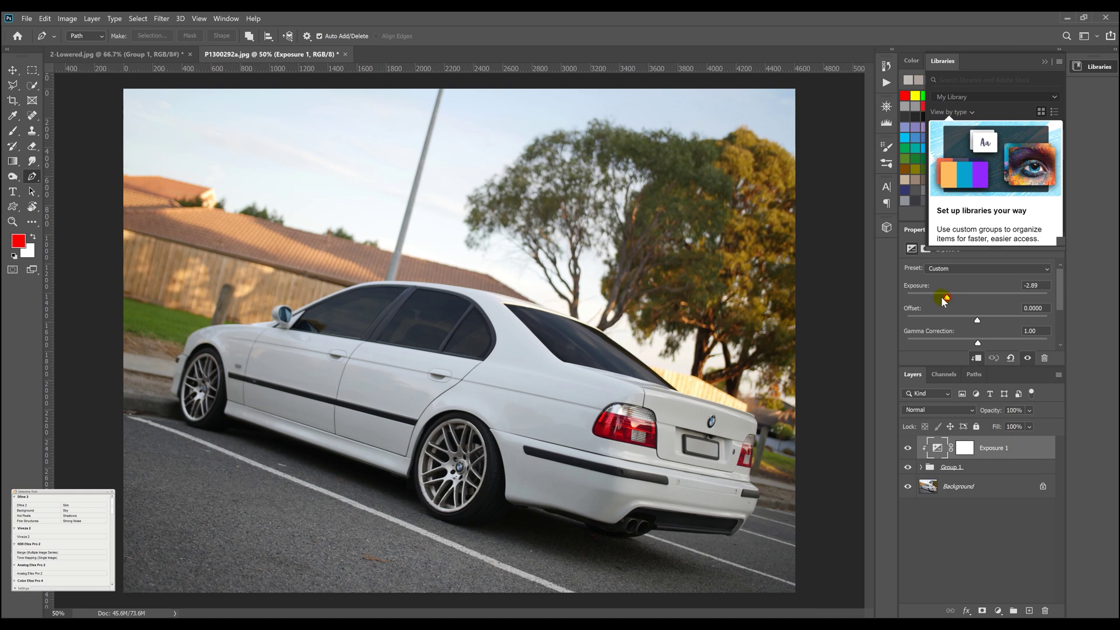
pyautogui.moveTo(944, 300); pyautogui.dragTo(938, 301)
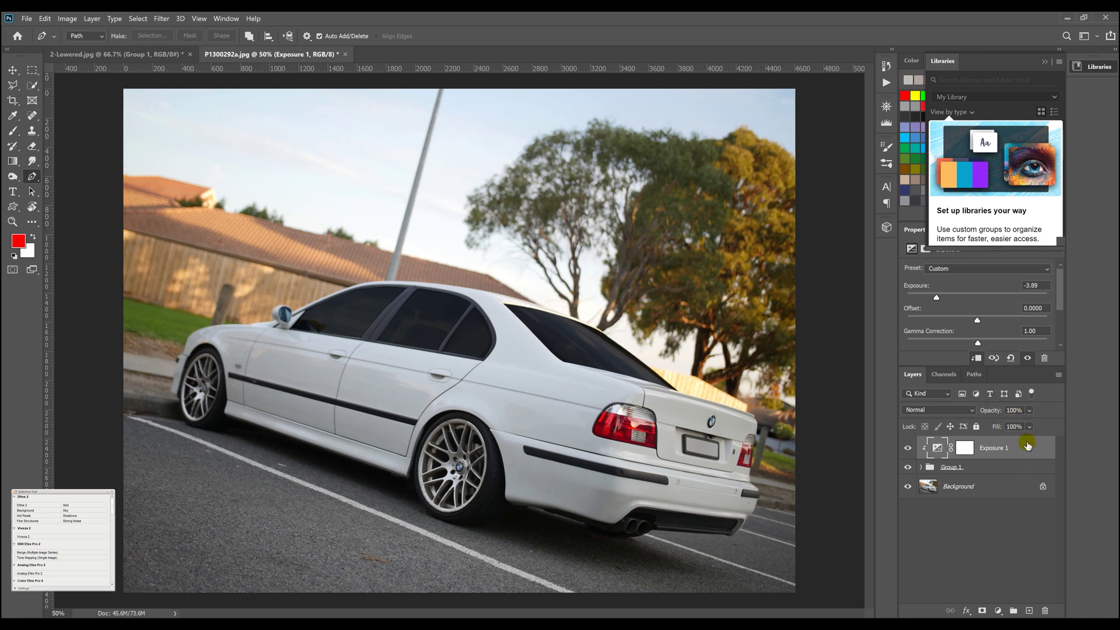
pyautogui.moveTo(1025, 458); pyautogui.dragTo(1000, 452)
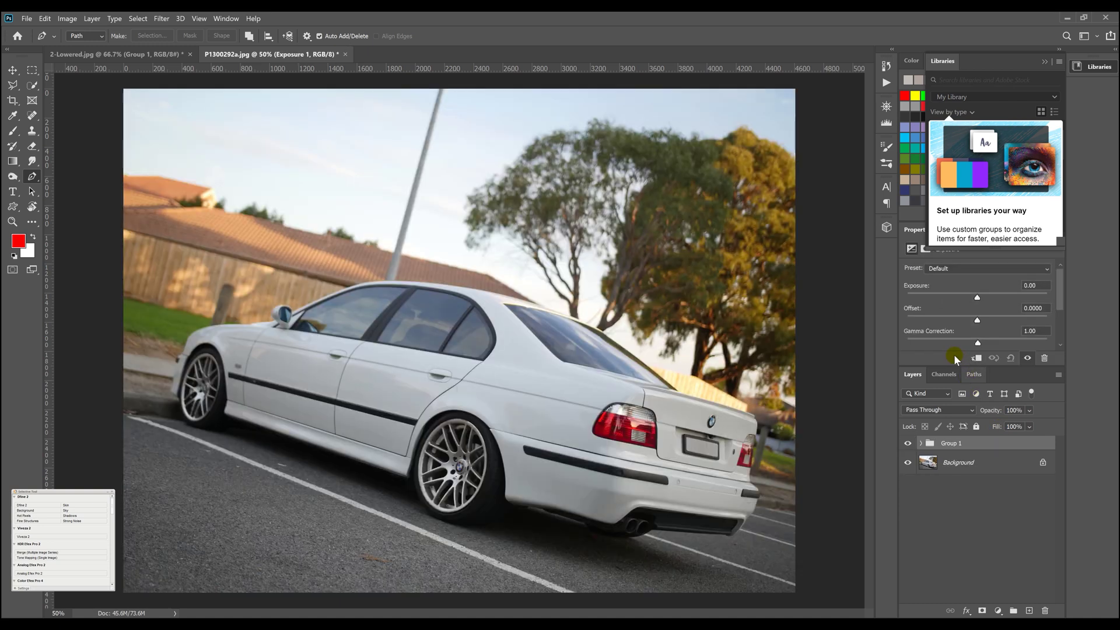
# Ungroup the window layers, select Front Window, and switch to the Move tool
pyautogui.hotkey('ctrl', 'z')
pyautogui.hotkey('ctrl', 'z')
pyautogui.hotkey('ctrl', 'z')
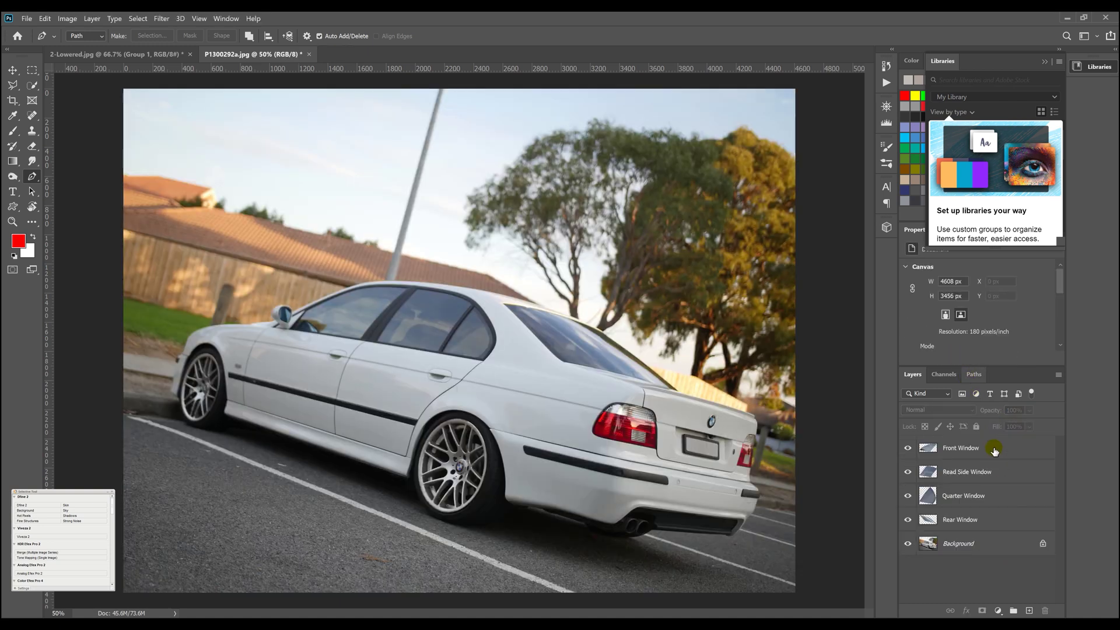
pyautogui.click(994, 450)
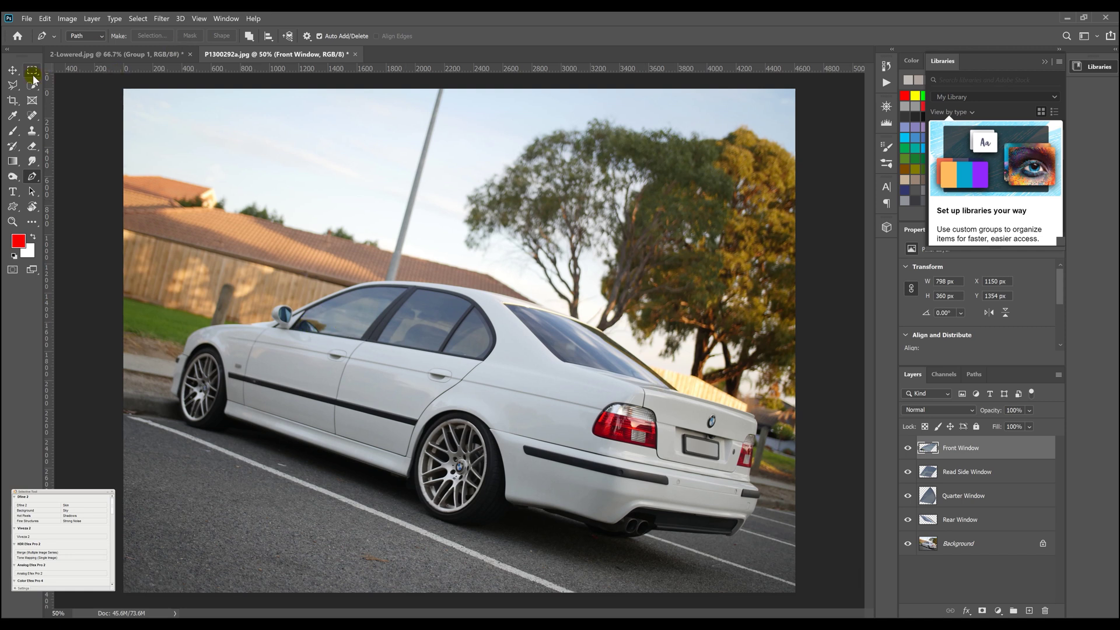
pyautogui.click(13, 70)
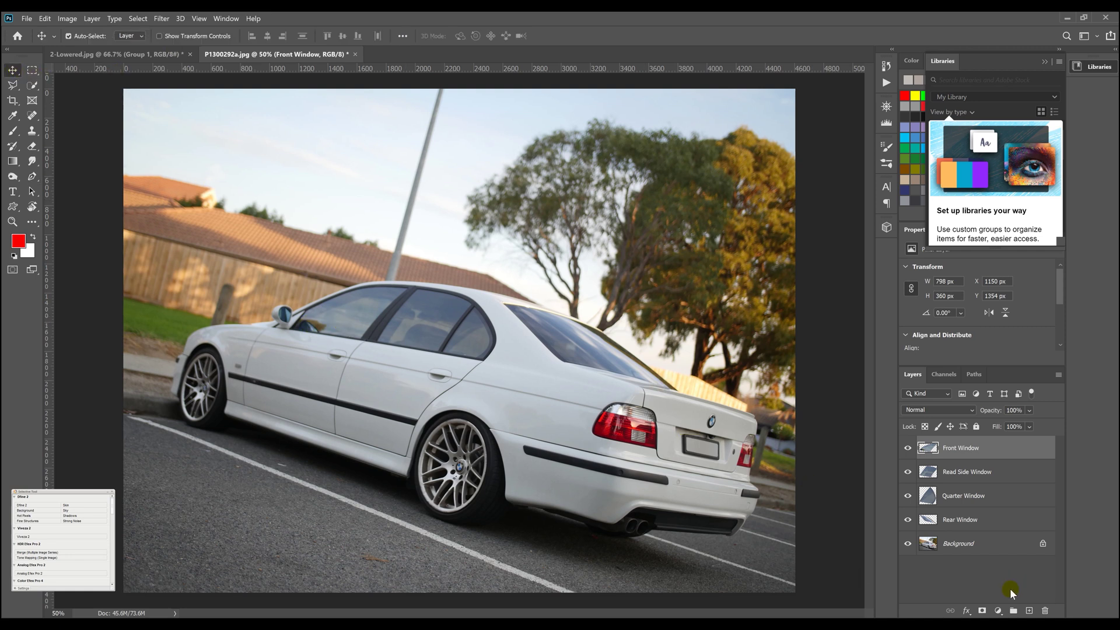
# Add an Exposure adjustment clipped to Front Window and set it to -3.06
pyautogui.click(999, 611)
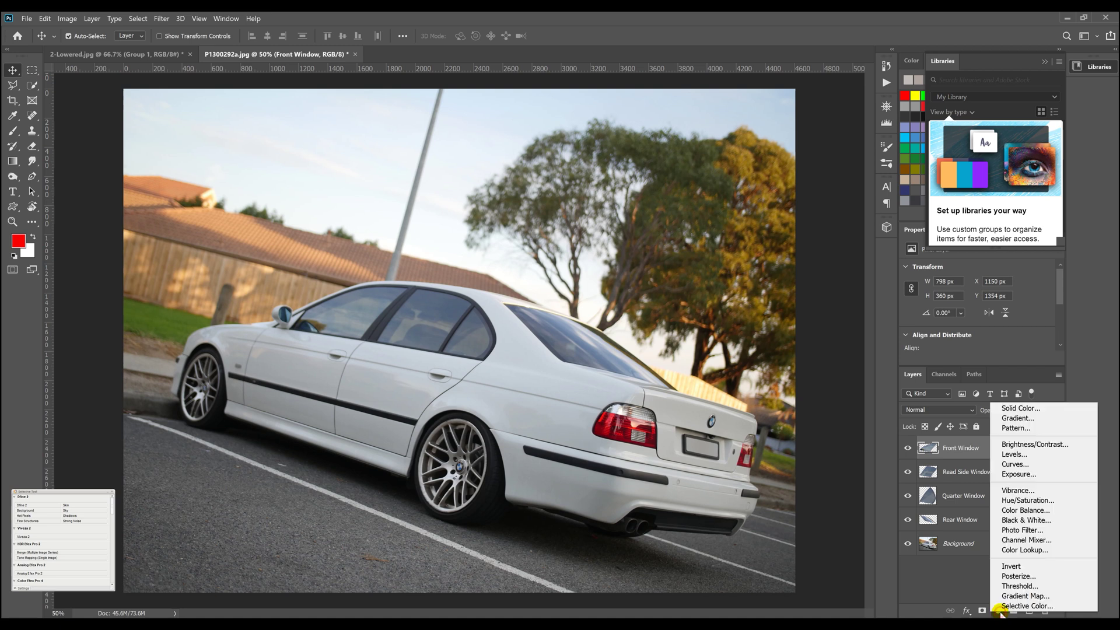
pyautogui.click(1027, 476)
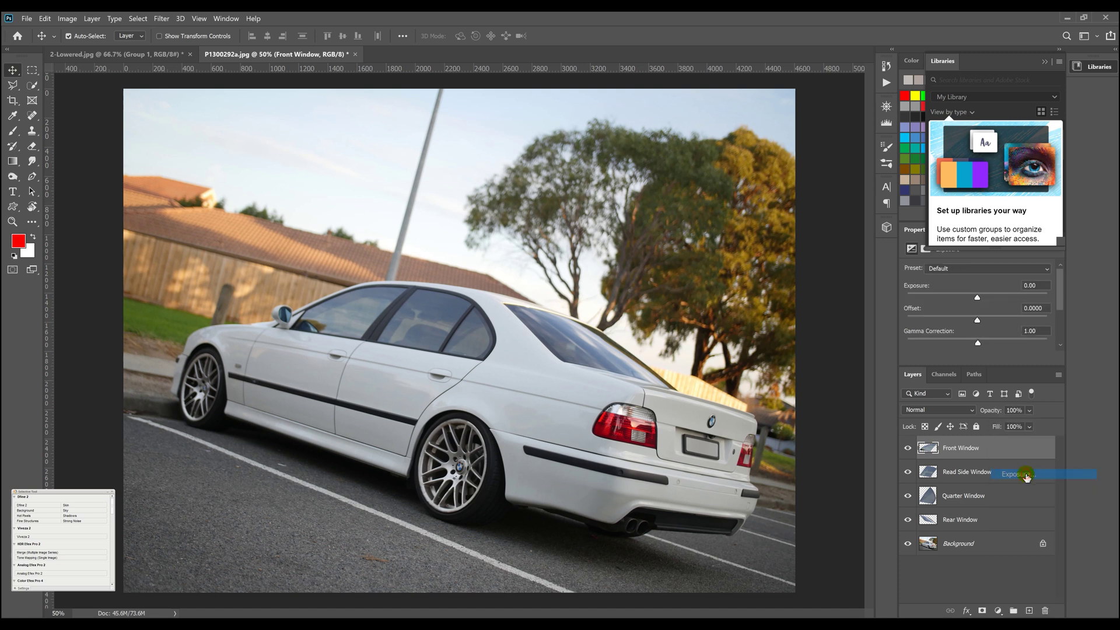
pyautogui.moveTo(977, 297)
pyautogui.mouseDown()
pyautogui.moveTo(953, 296)
pyautogui.moveTo(1007, 299)
pyautogui.moveTo(976, 298)
pyautogui.mouseUp()
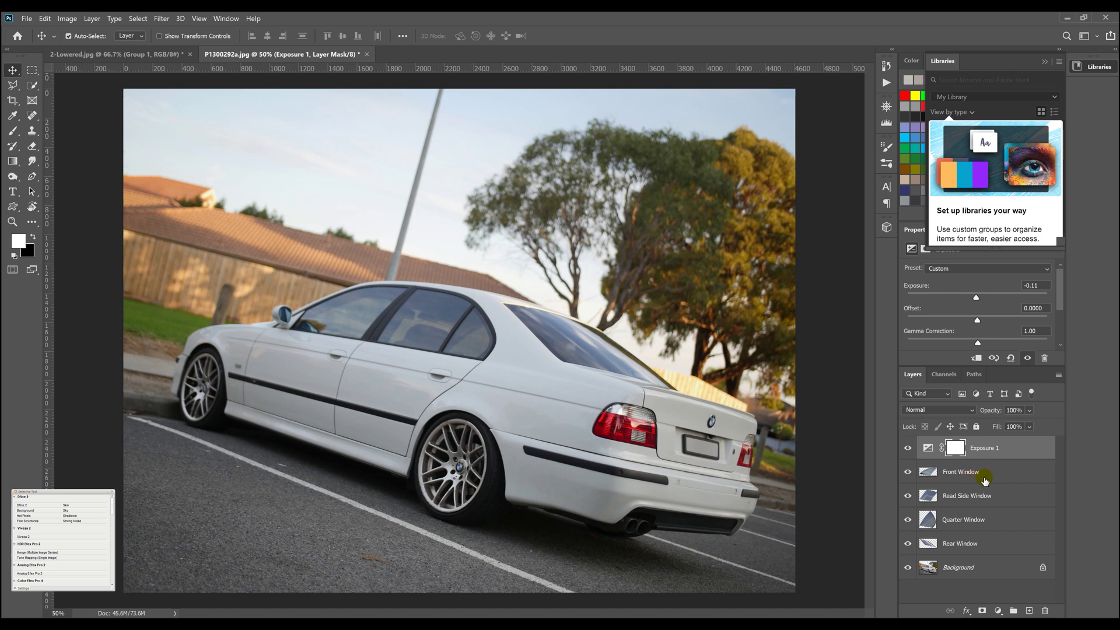
pyautogui.keyDown('alt'); pyautogui.click(939, 457); pyautogui.keyUp('alt')
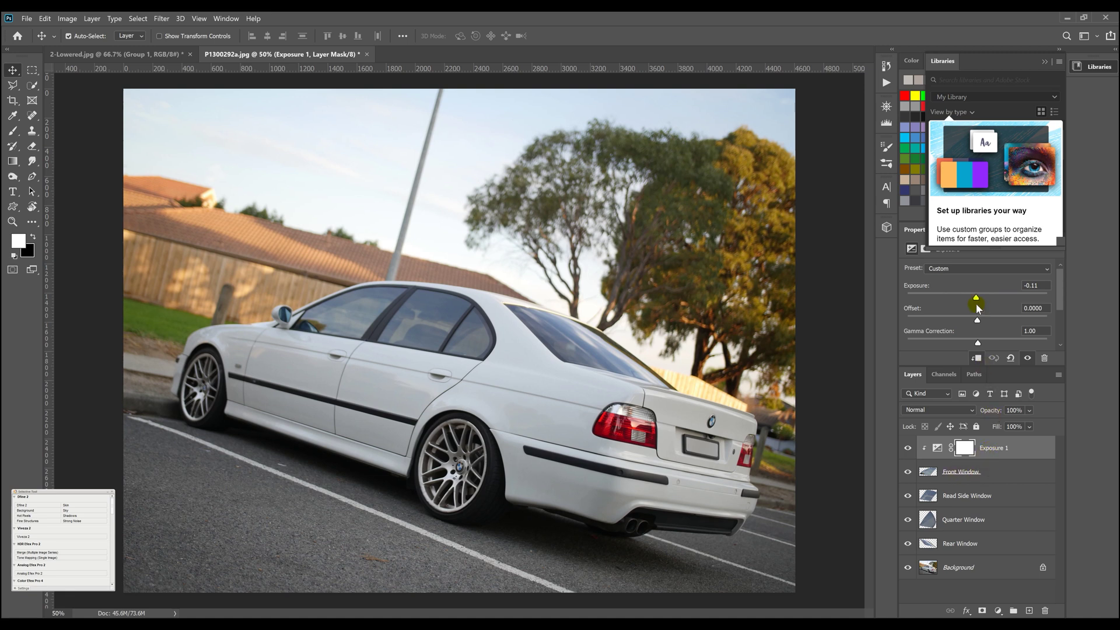
pyautogui.moveTo(978, 301); pyautogui.dragTo(949, 303)
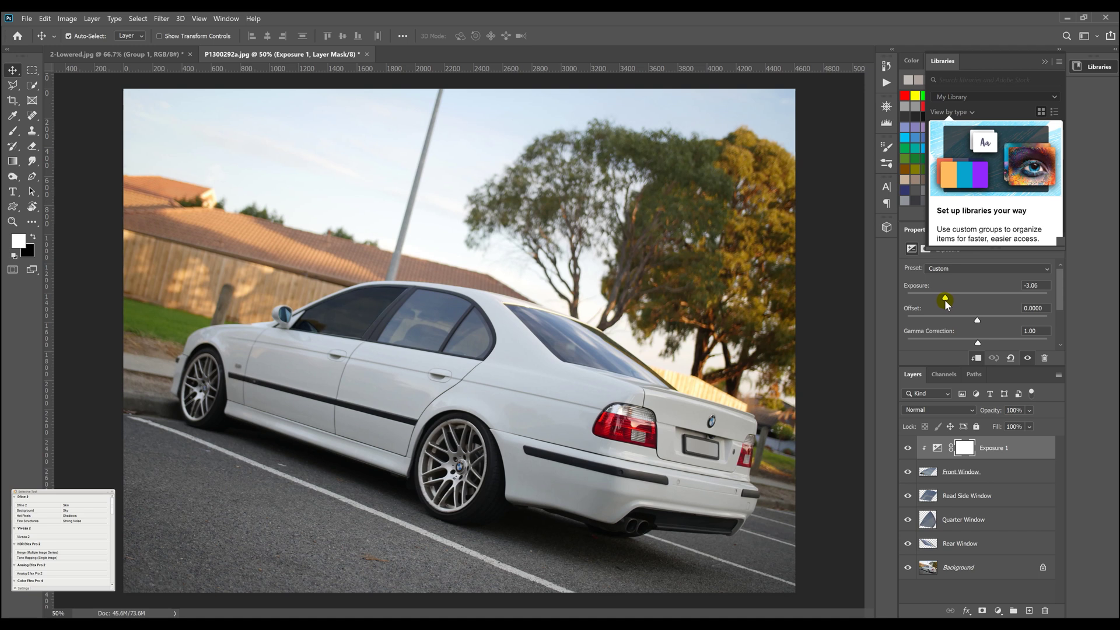
# Zoom in to inspect the darkened side windows, then zoom back out to the whole car
pyautogui.hotkey('ctrl', '+')
pyautogui.hotkey('ctrl', '+')
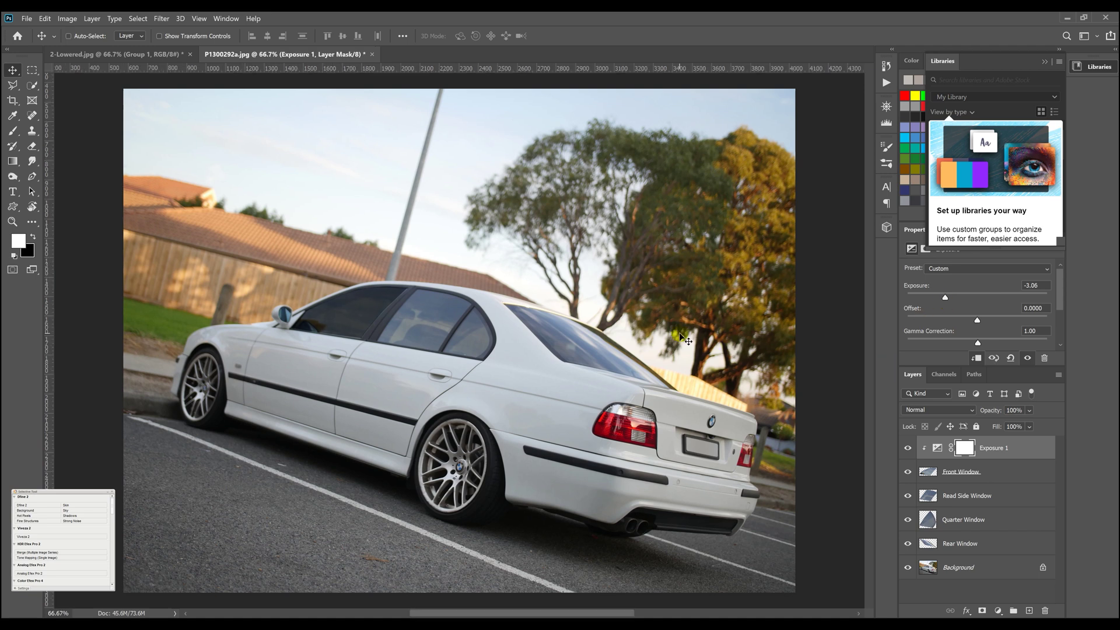
pyautogui.moveTo(448, 247); pyautogui.dragTo(753, 300)
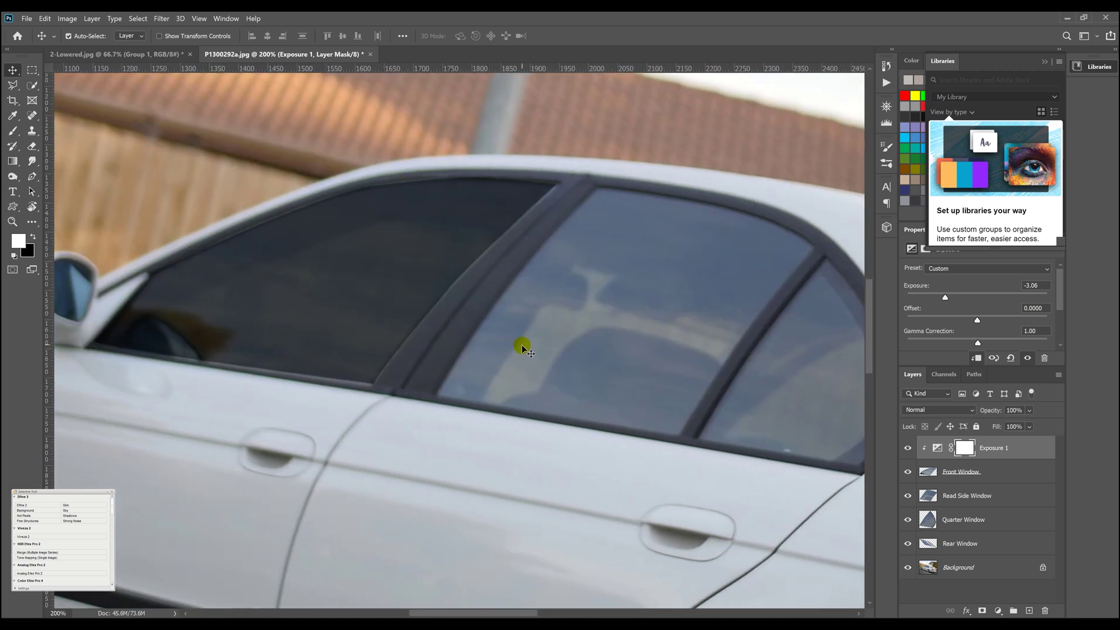
pyautogui.hotkey('ctrl', '-')
pyautogui.hotkey('ctrl', '-')
pyautogui.click(1046, 457)
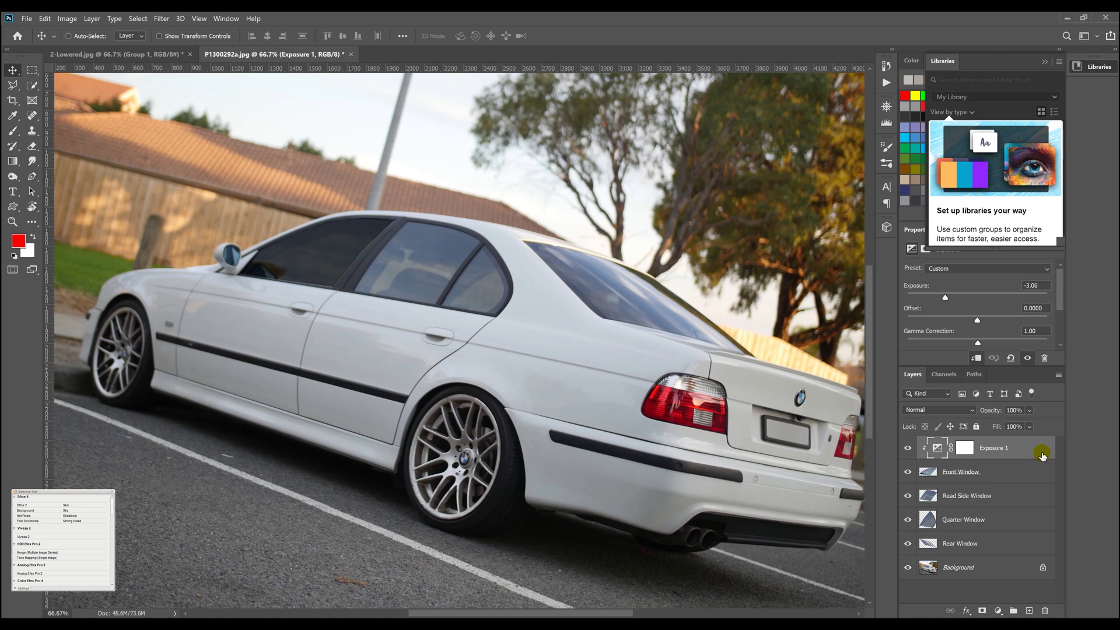
pyautogui.press('ctrl')
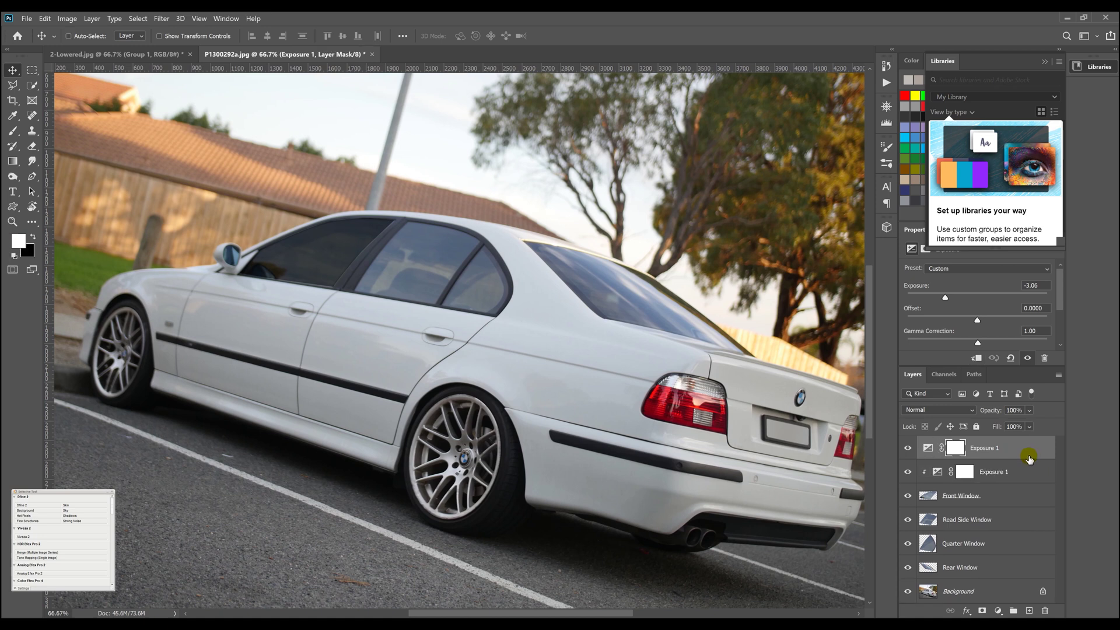
# Clip a duplicate Exposure 1 at -2.39 to Read Side Window, then copy it again
pyautogui.hotkey('ctrl', 'j')
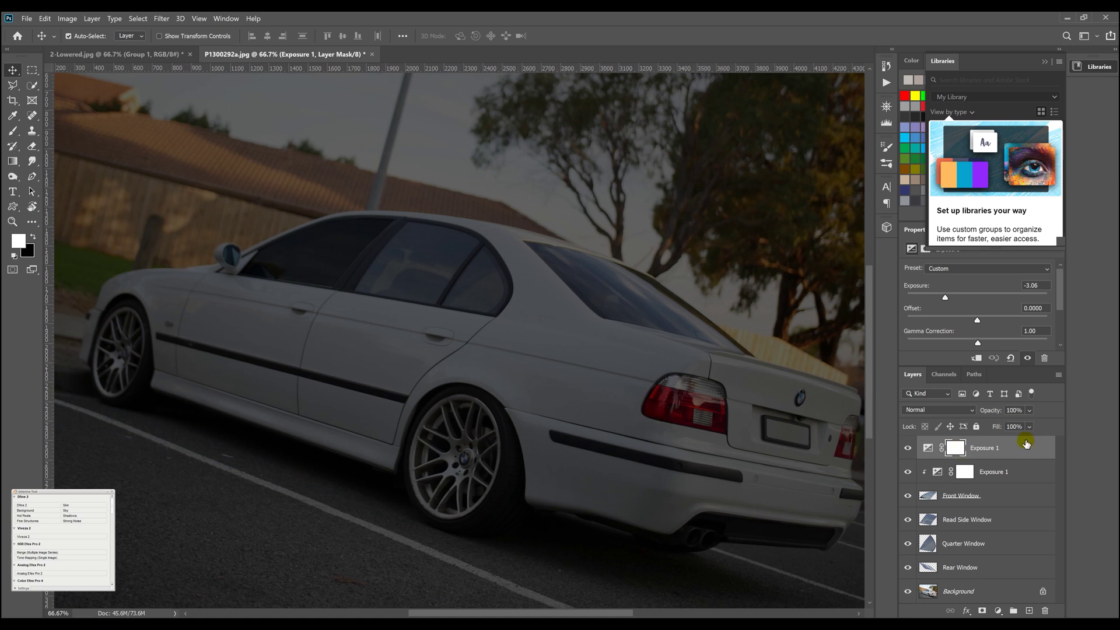
pyautogui.moveTo(1025, 448); pyautogui.dragTo(1023, 506)
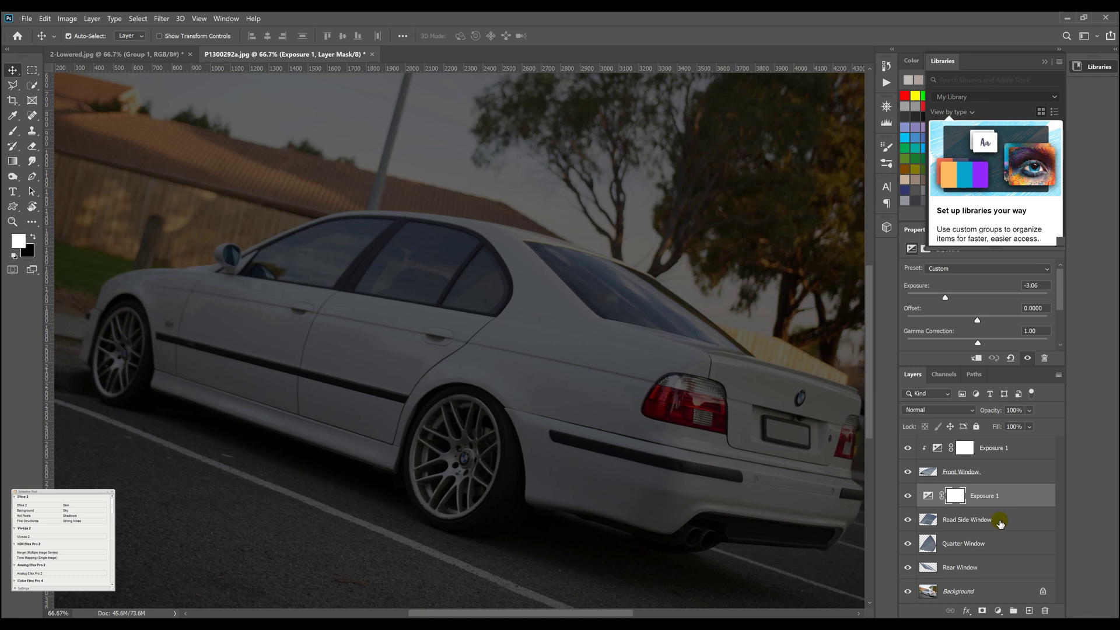
pyautogui.keyDown('alt'); pyautogui.click(938, 506); pyautogui.keyUp('alt')
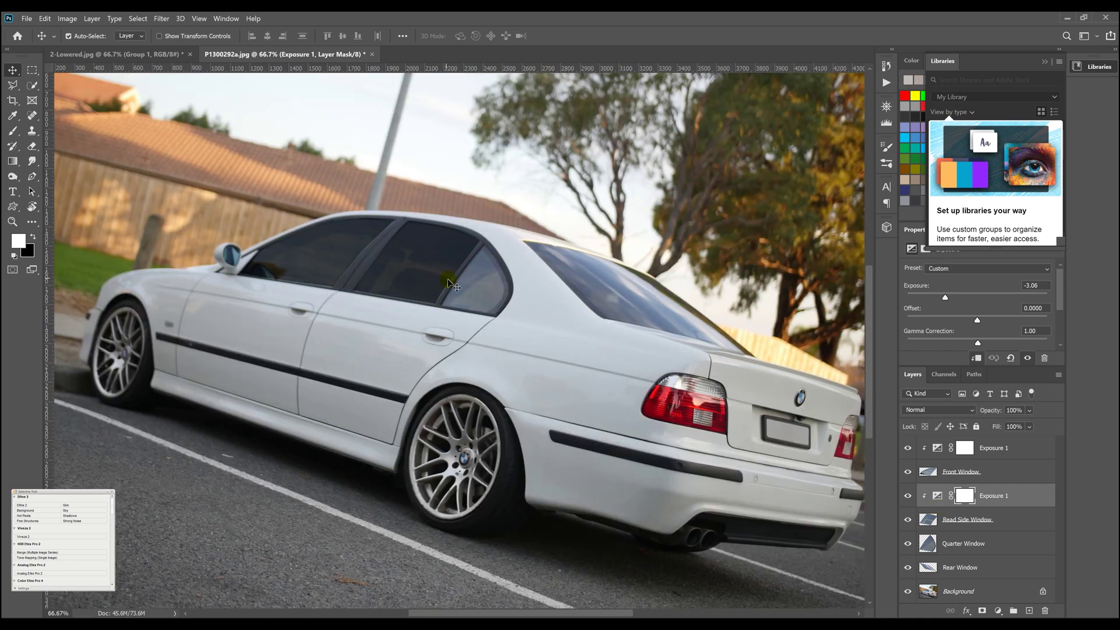
pyautogui.click(1032, 494)
pyautogui.click(946, 298)
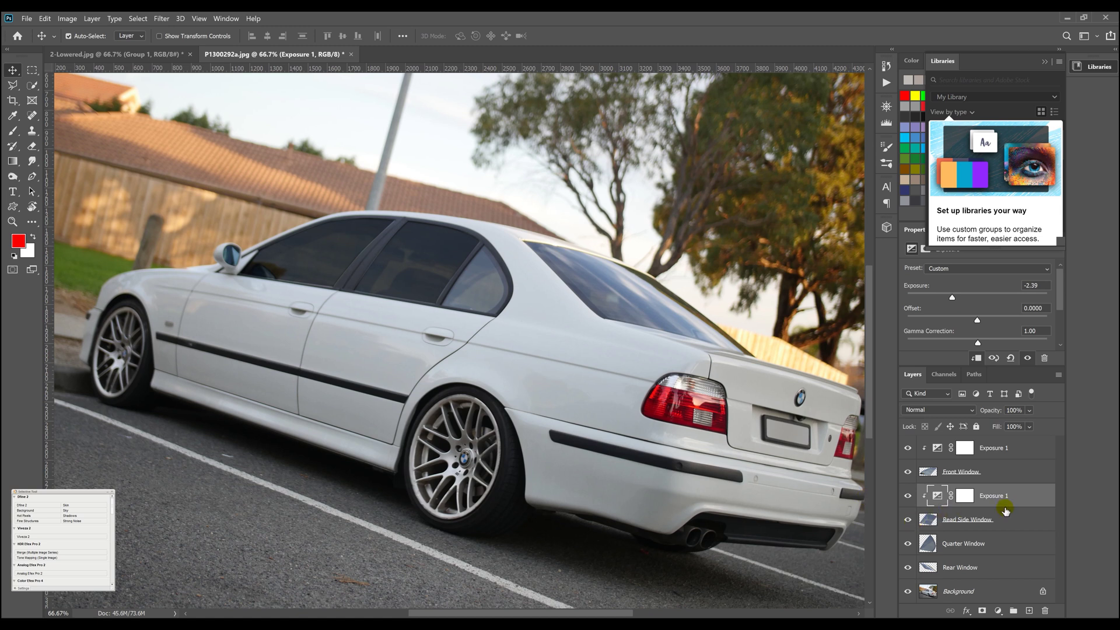
pyautogui.click(1029, 497)
pyautogui.hotkey('ctrl', 'j')
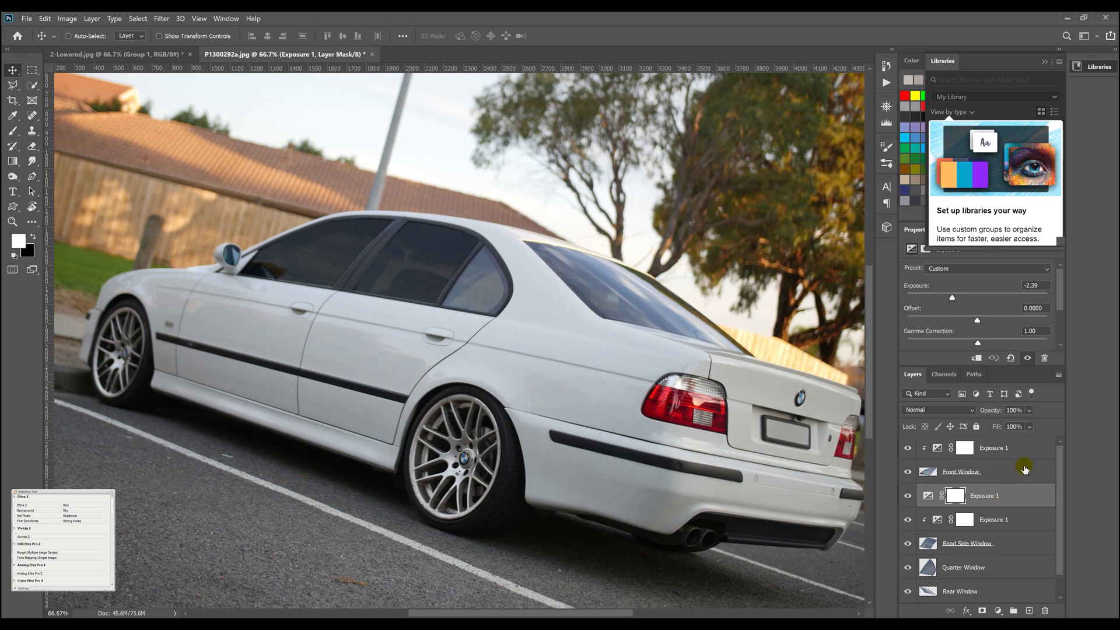
# Move an Exposure copy above Quarter Window, clip it, and compare the window Exposure values
pyautogui.hotkey('ctrl', 'alt', 'g')
pyautogui.scroll(-1, 1006, 492)
pyautogui.moveTo(1012, 477); pyautogui.dragTo(1012, 527)
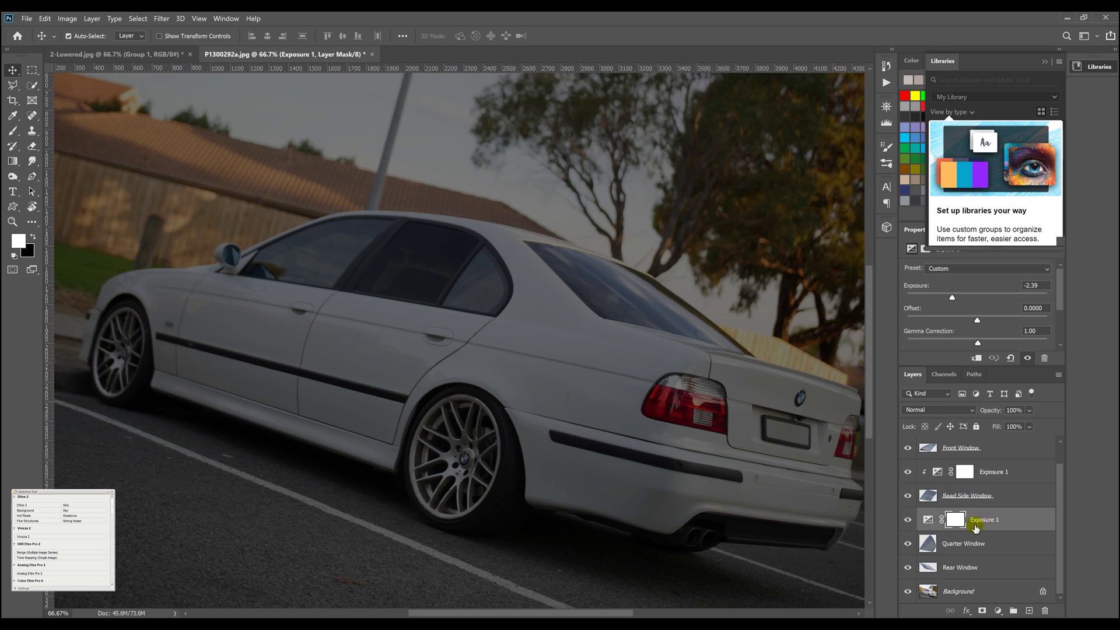
pyautogui.keyDown('alt'); pyautogui.click(930, 528); pyautogui.keyUp('alt')
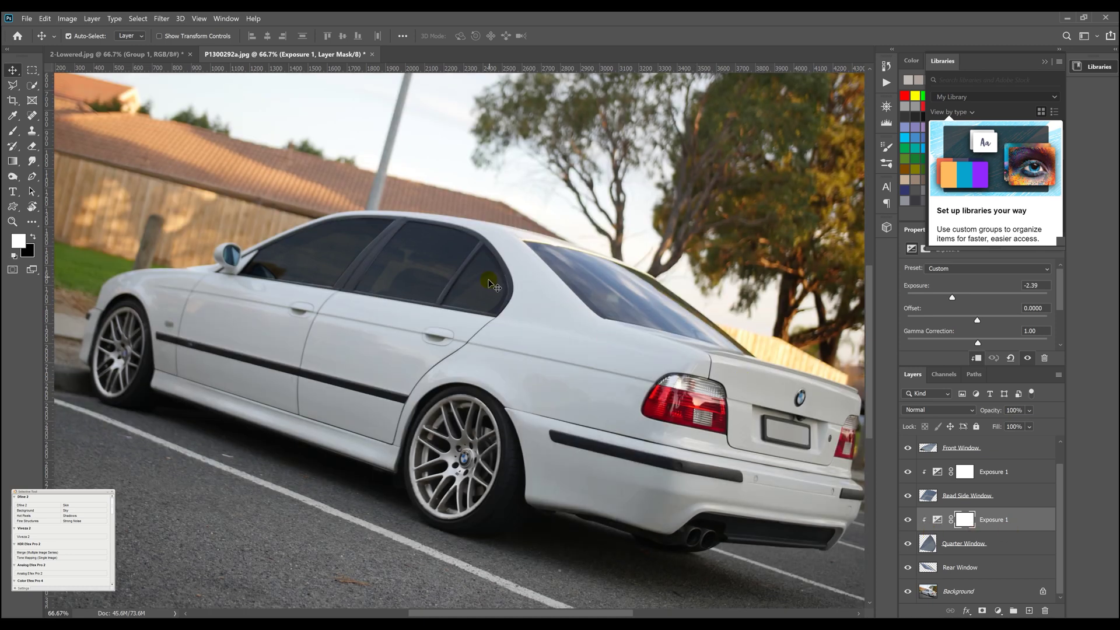
pyautogui.click(1021, 471)
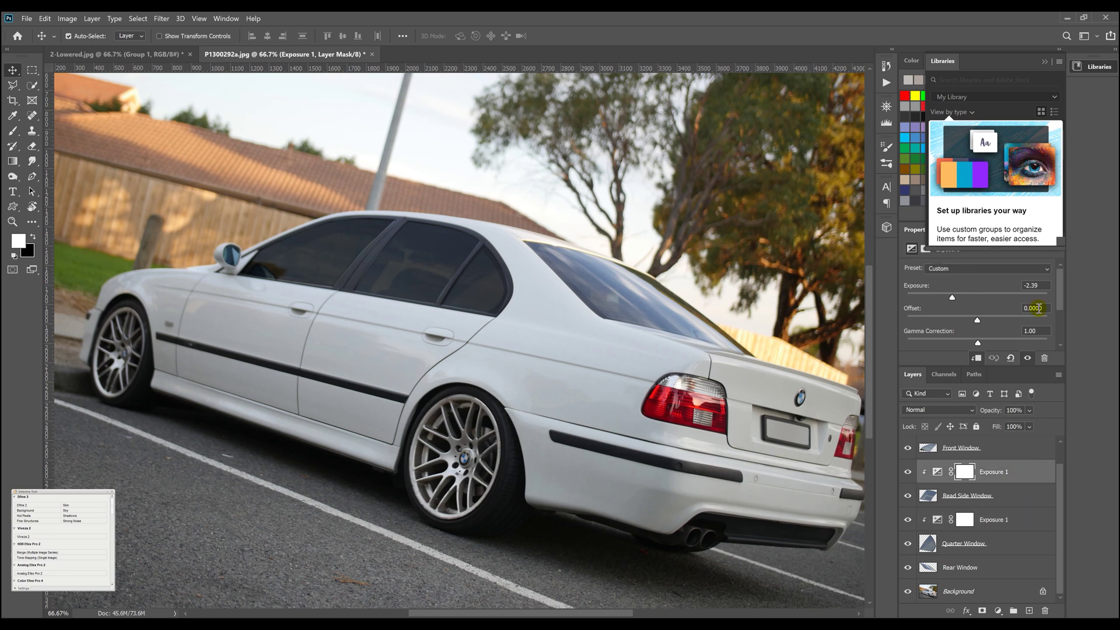
pyautogui.click(1016, 519)
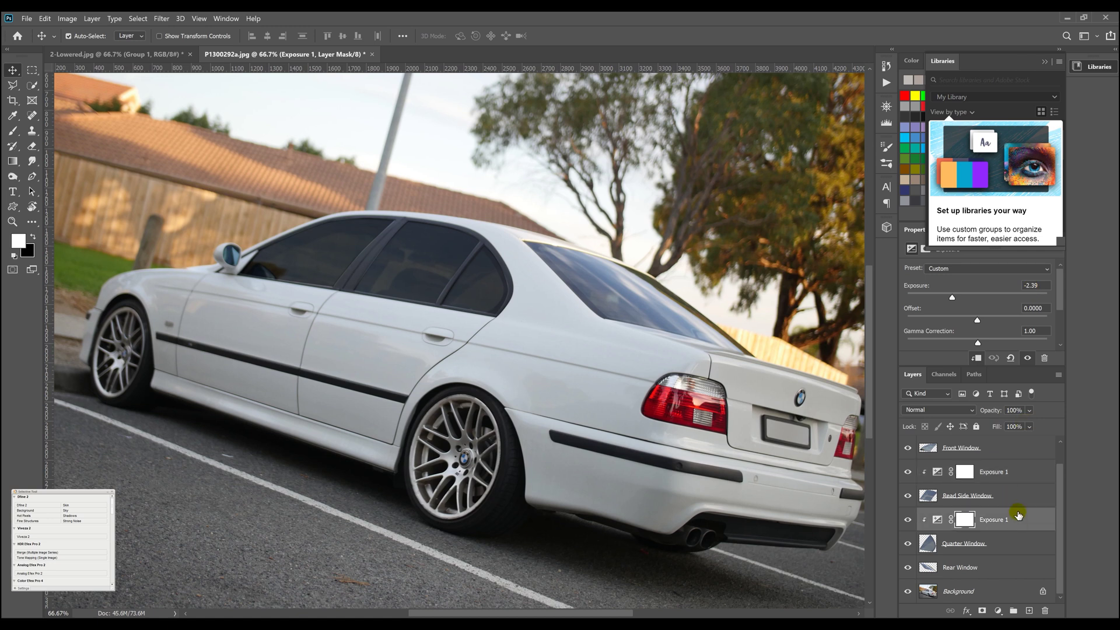
pyautogui.scroll(1, 1016, 508)
pyautogui.click(1002, 447)
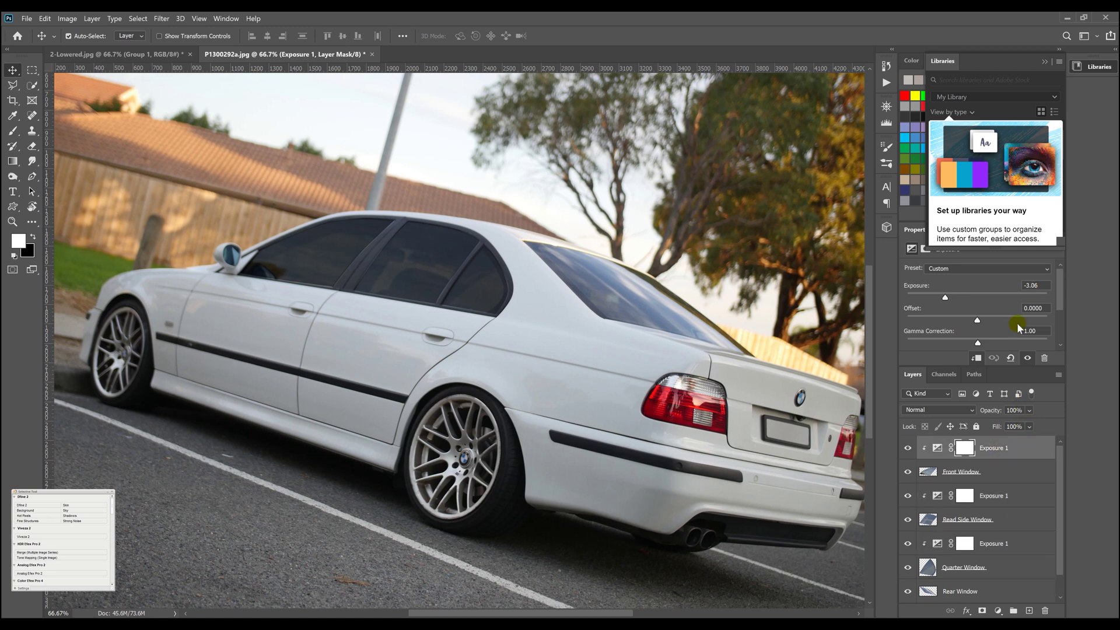
pyautogui.scroll(-1, 1018, 502)
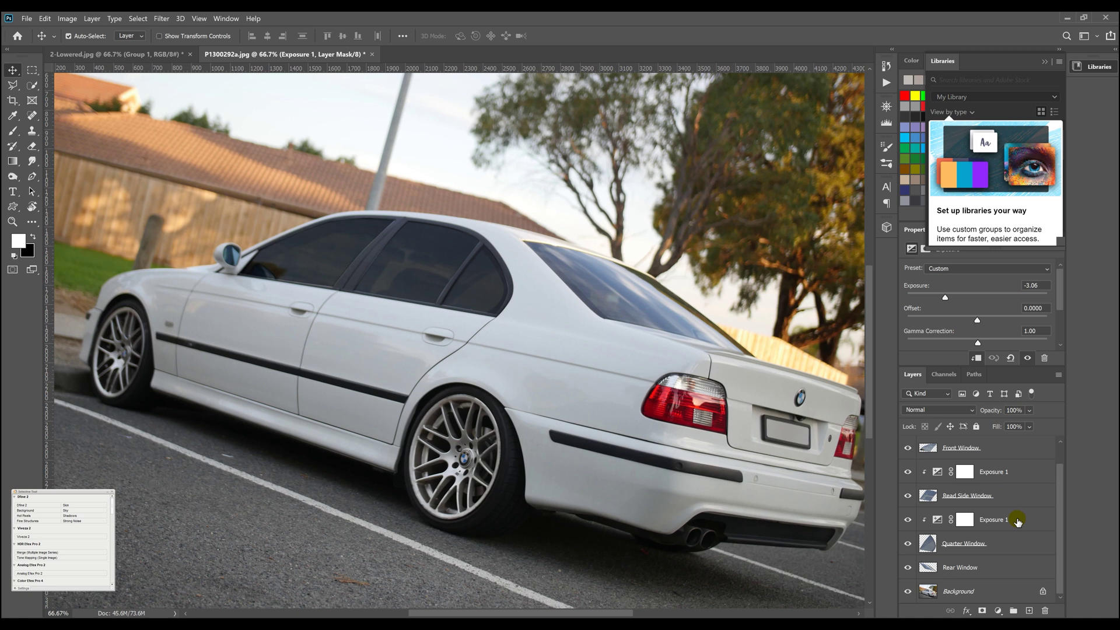
pyautogui.click(1018, 520)
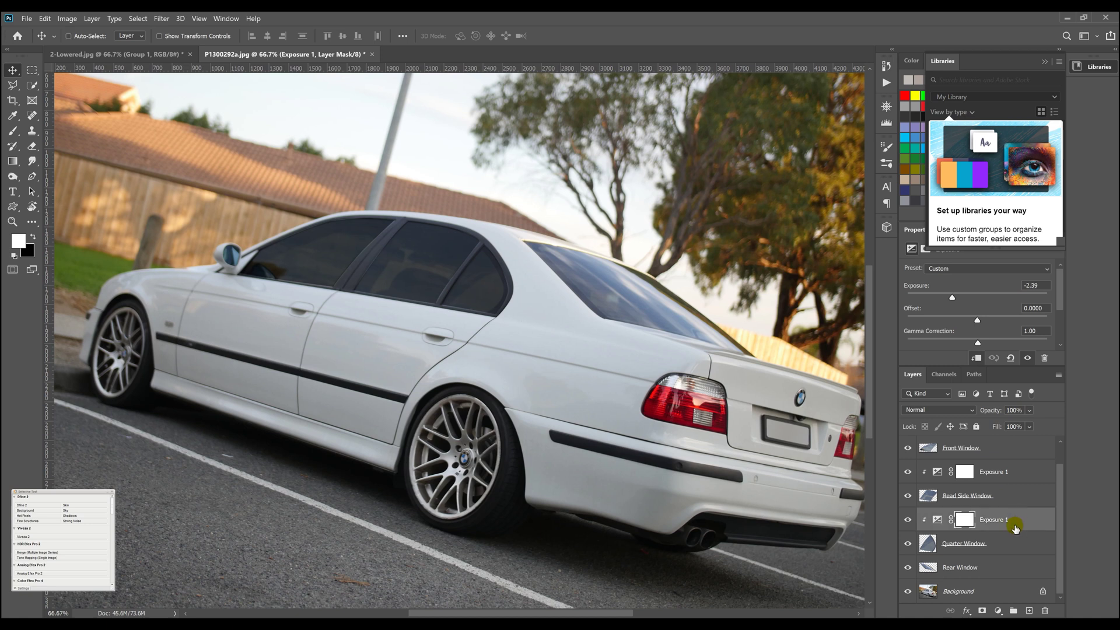
# Duplicate the Exposure layer, move the copy above Rear Window, and clip it there
pyautogui.hotkey('ctrl', 'j')
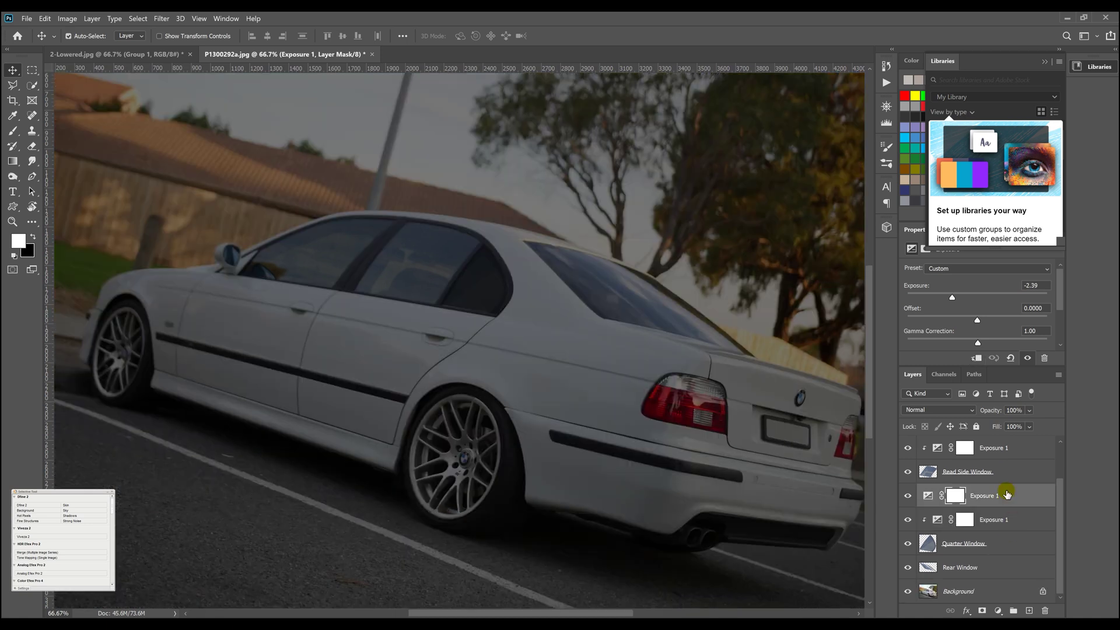
pyautogui.moveTo(1007, 530); pyautogui.dragTo(1004, 550)
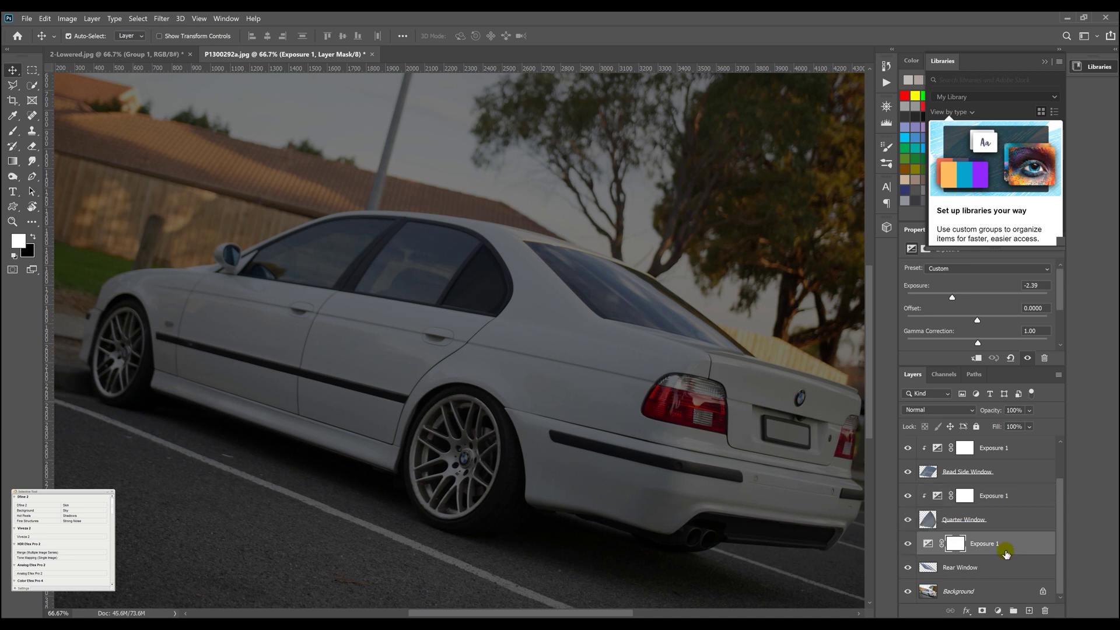
pyautogui.keyDown('alt'); pyautogui.click(934, 554); pyautogui.keyUp('alt')
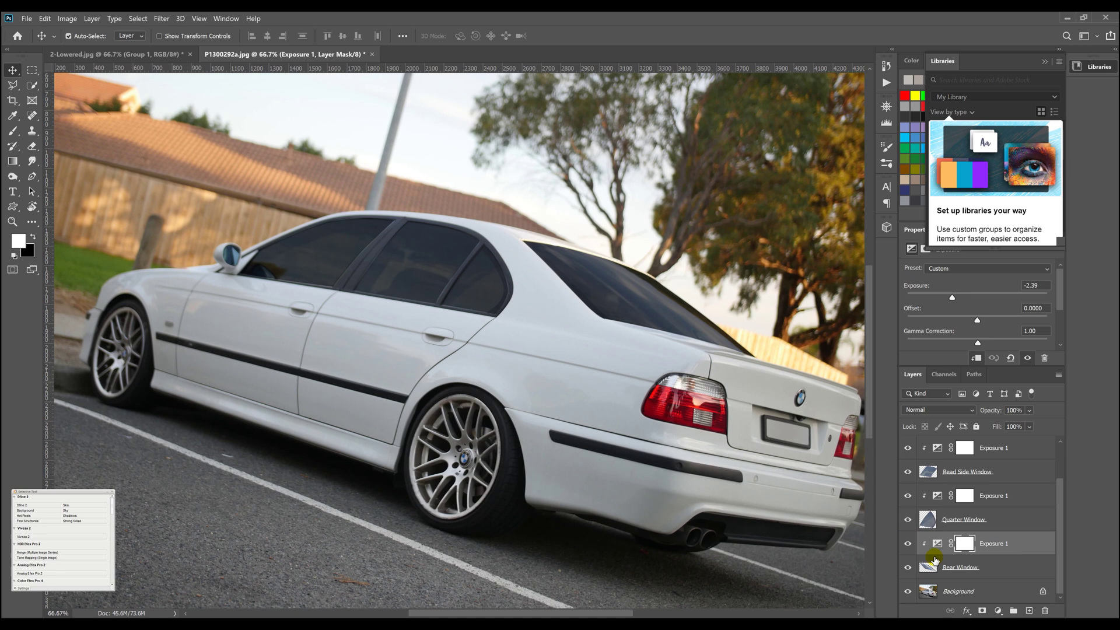
pyautogui.click(1024, 546)
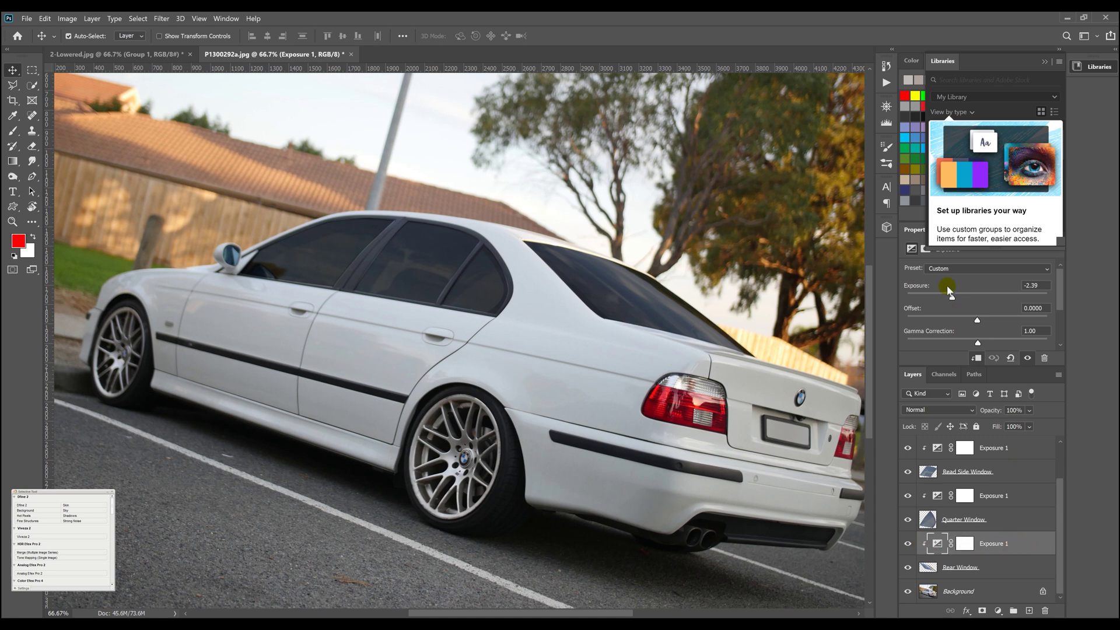
# Ease Rear Window Exposure 1 to -1.28, then inspect the side, quarter and rear windows up close
pyautogui.moveTo(952, 299); pyautogui.dragTo(957, 299)
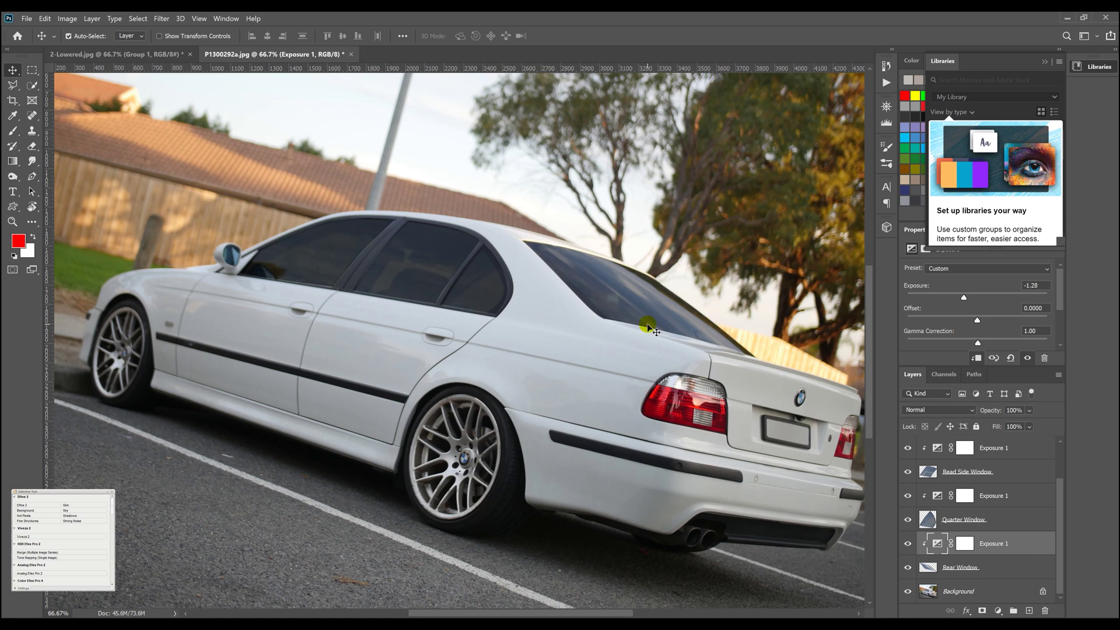
pyautogui.hotkey('ctrl', '-')
pyautogui.hotkey('ctrl', '-')
pyautogui.hotkey('ctrl', '=')
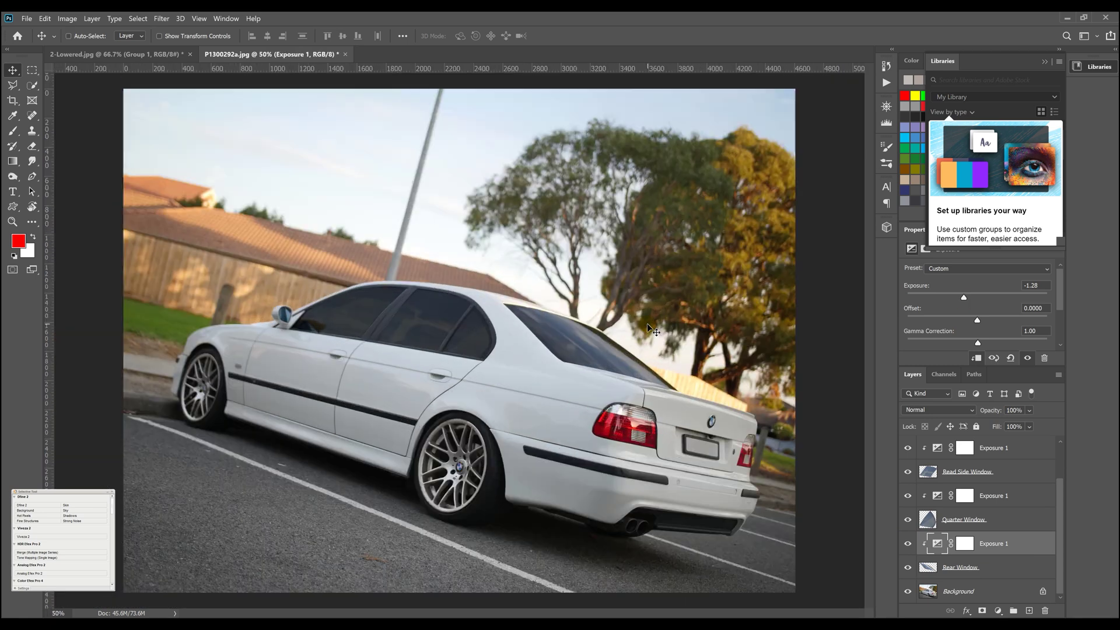
pyautogui.keyDown('ctrl'); pyautogui.click(647, 324); pyautogui.keyUp('ctrl')
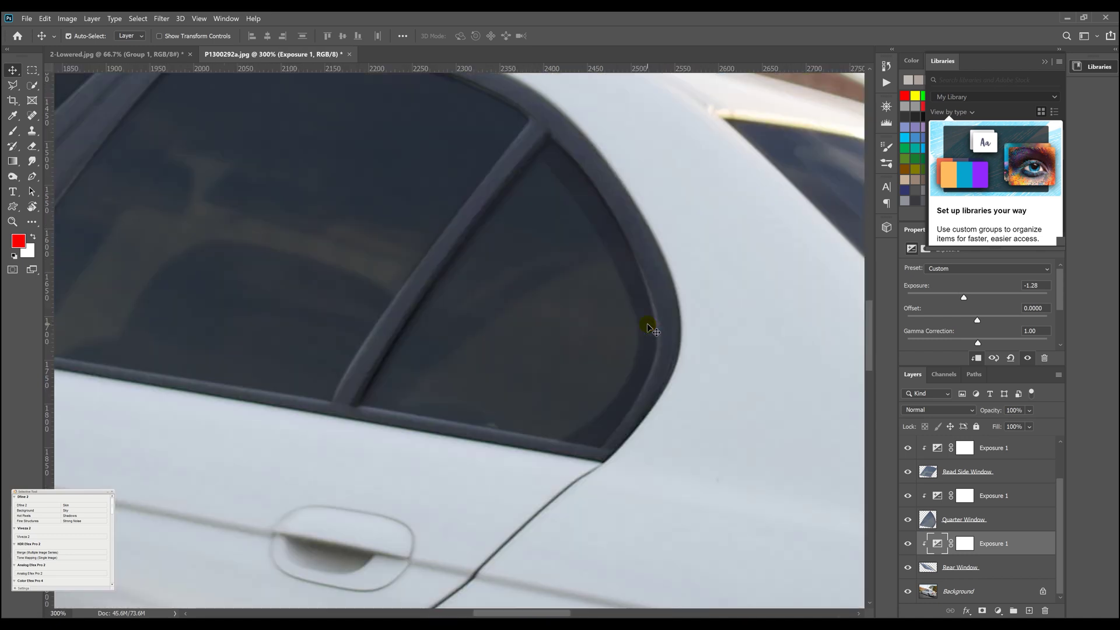
pyautogui.moveTo(509, 217); pyautogui.dragTo(726, 298)
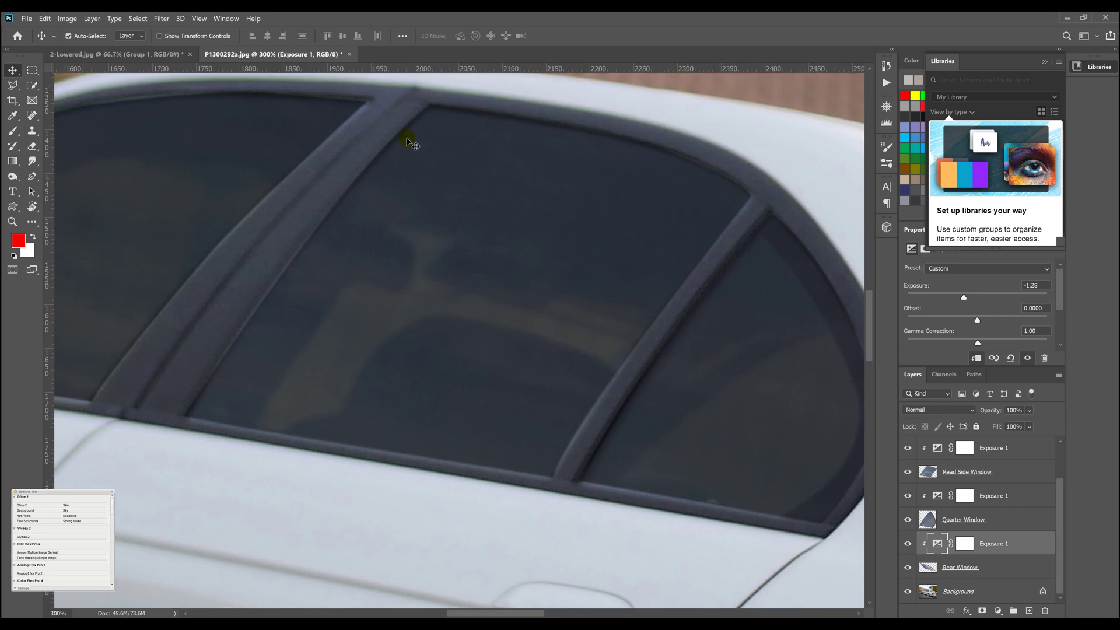
pyautogui.moveTo(412, 143); pyautogui.dragTo(617, 167)
pyautogui.moveTo(577, 202); pyautogui.dragTo(578, 245)
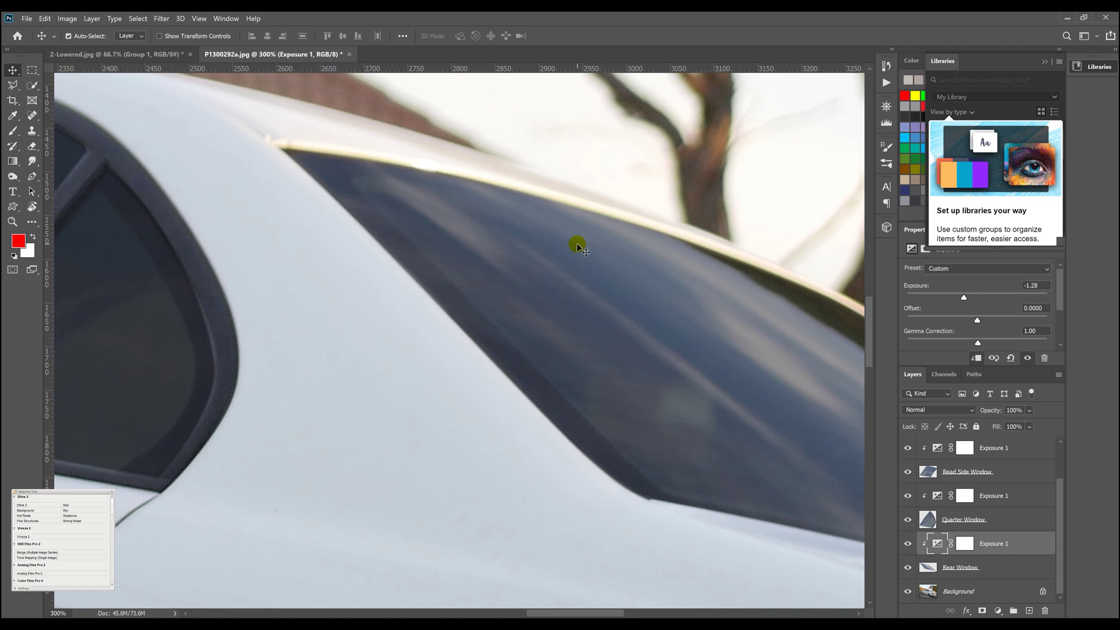
pyautogui.hotkey('ctrl', '-')
pyautogui.hotkey('ctrl', '-')
pyautogui.hotkey('ctrl', '-')
pyautogui.hotkey('ctrl', '-')
pyautogui.hotkey('ctrl', '-')
pyautogui.hotkey('ctrl', '+')
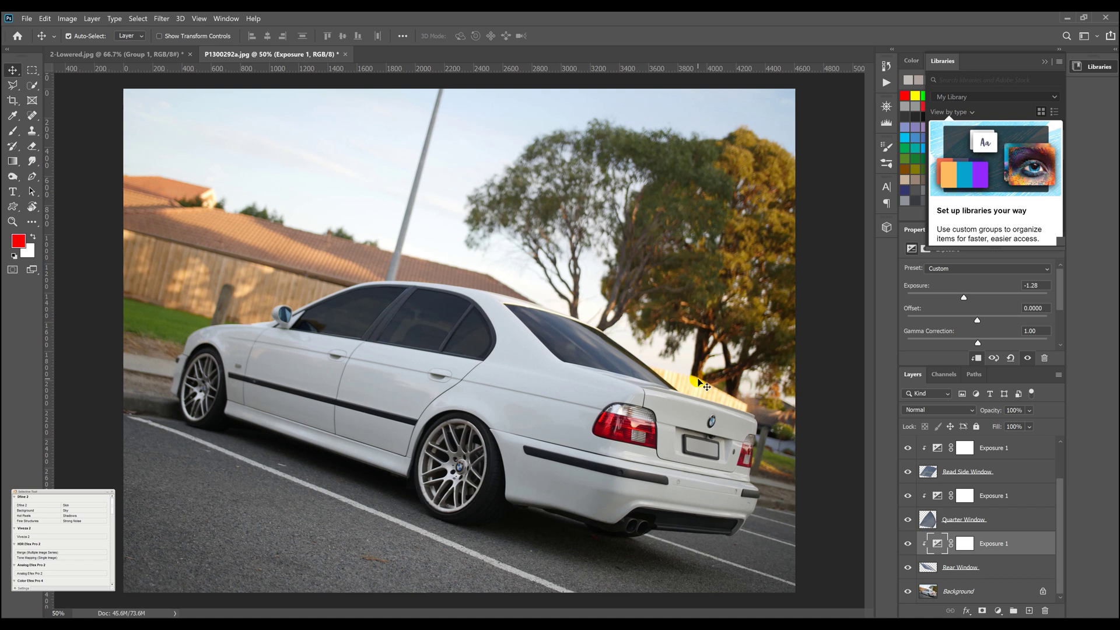
pyautogui.scroll(2, 1053, 542)
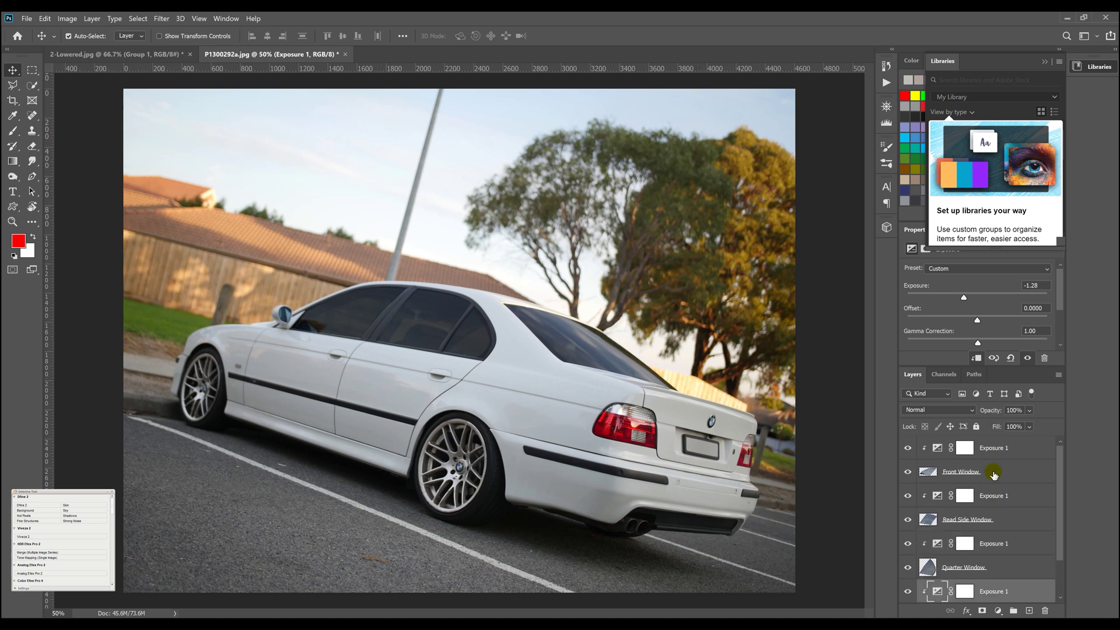
pyautogui.click(908, 448)
pyautogui.click(908, 448)
pyautogui.click(909, 448)
pyautogui.click(909, 496)
pyautogui.click(908, 544)
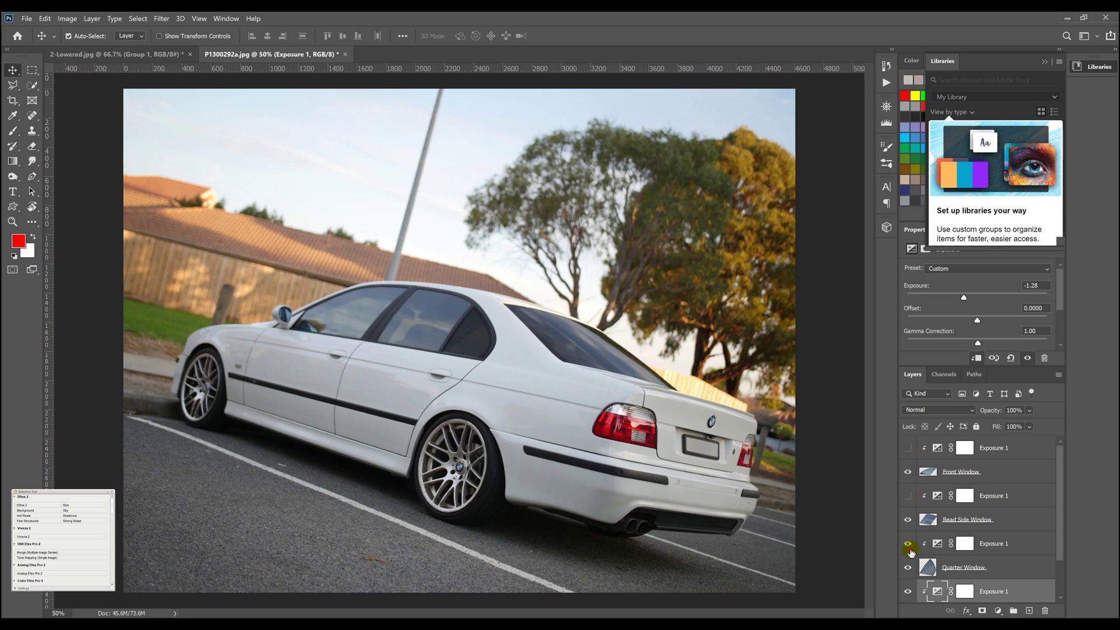
pyautogui.scroll(-1, 911, 551)
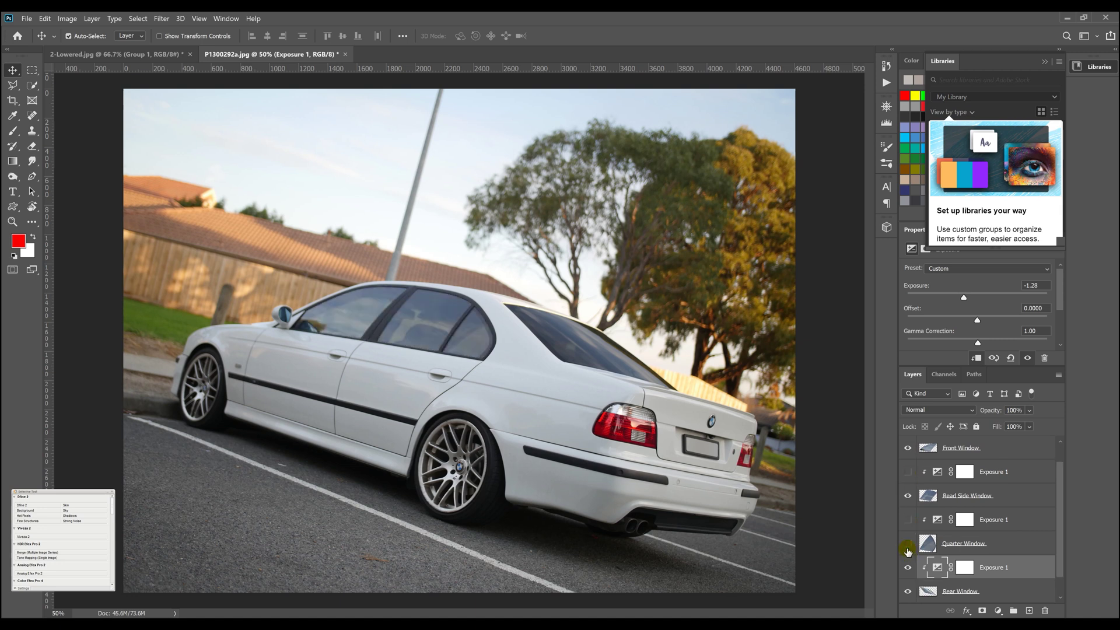
pyautogui.scroll(-1, 908, 551)
pyautogui.click(908, 543)
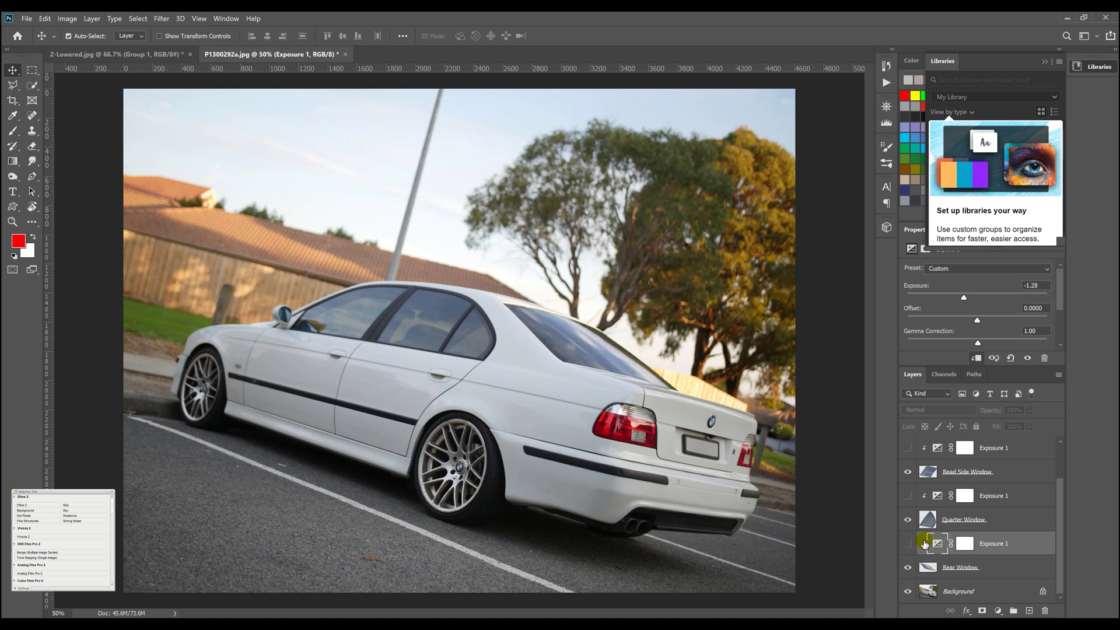
pyautogui.click(909, 545)
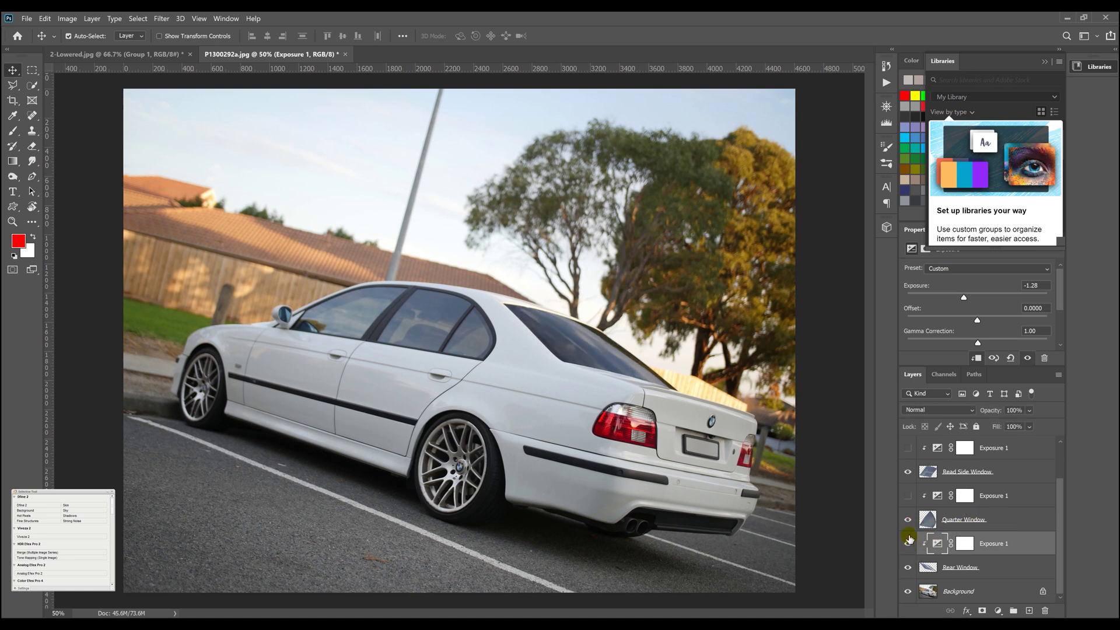
pyautogui.scroll(2, 908, 500)
pyautogui.click(909, 501)
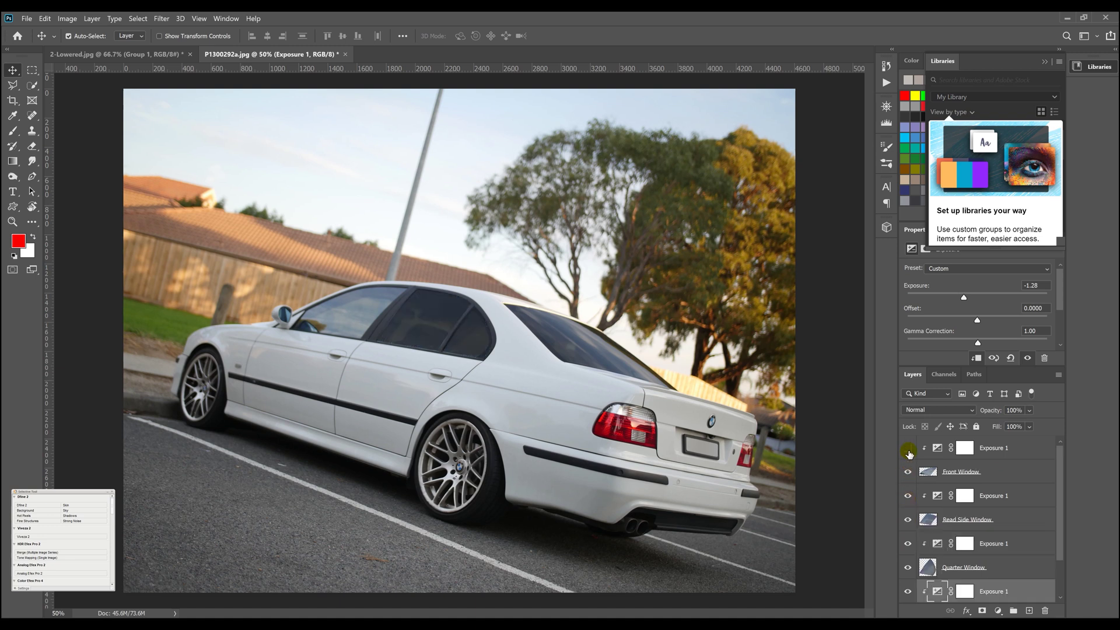
pyautogui.click(909, 448)
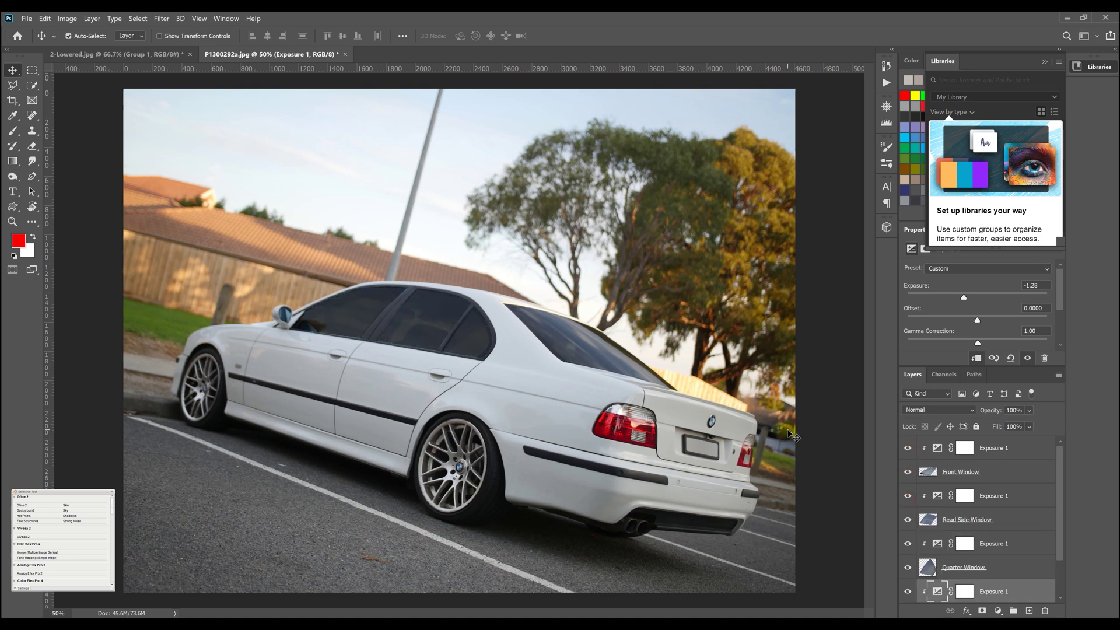